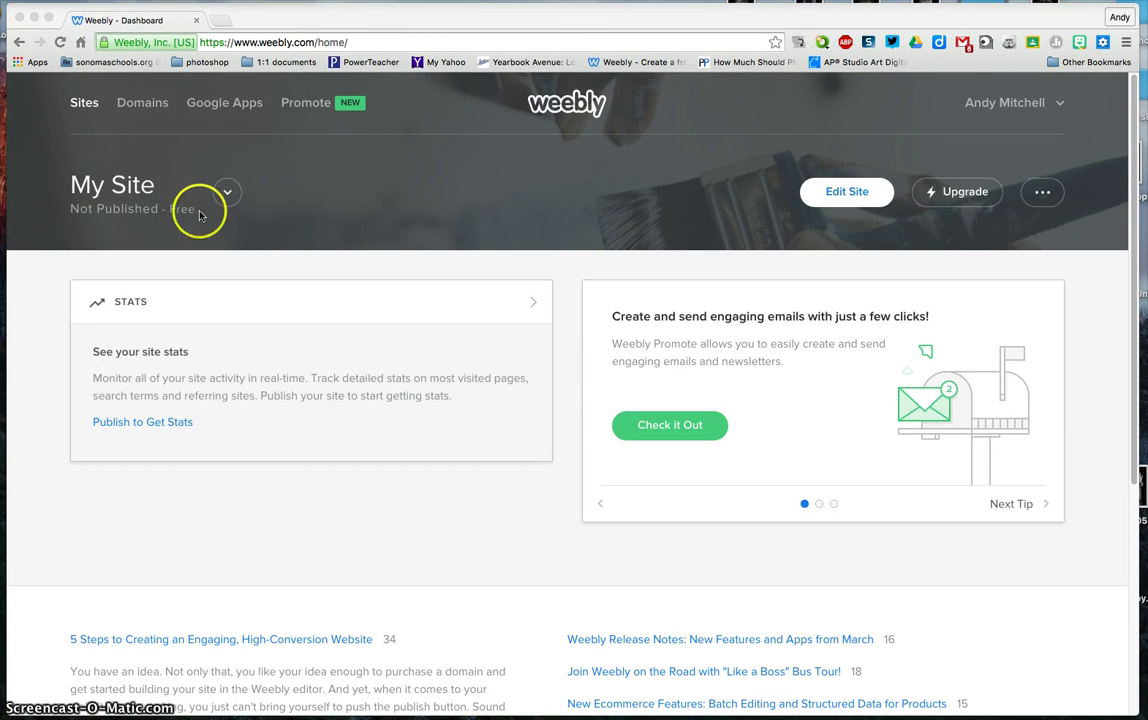
Step: From the My Site list on the dashboard, choose Add Site to begin a new site
{"action": "left_click", "coordinate": [228, 193]}
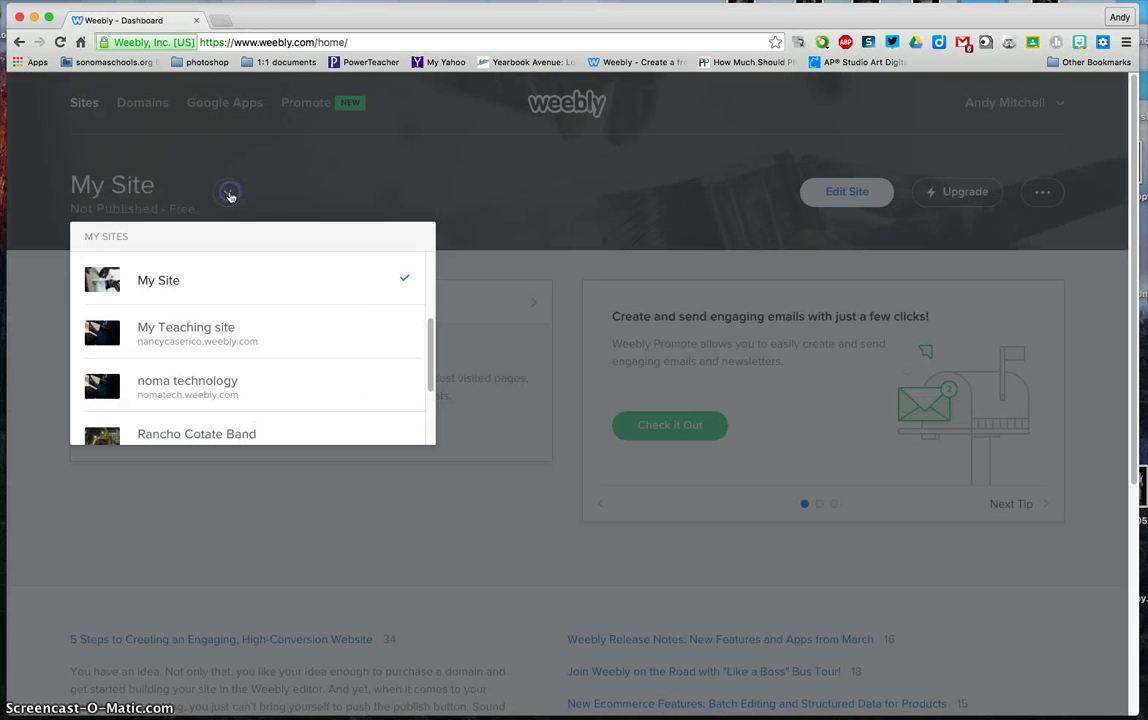
{"action": "left_click_drag", "start_coordinate": [433, 333], "coordinate": [441, 249]}
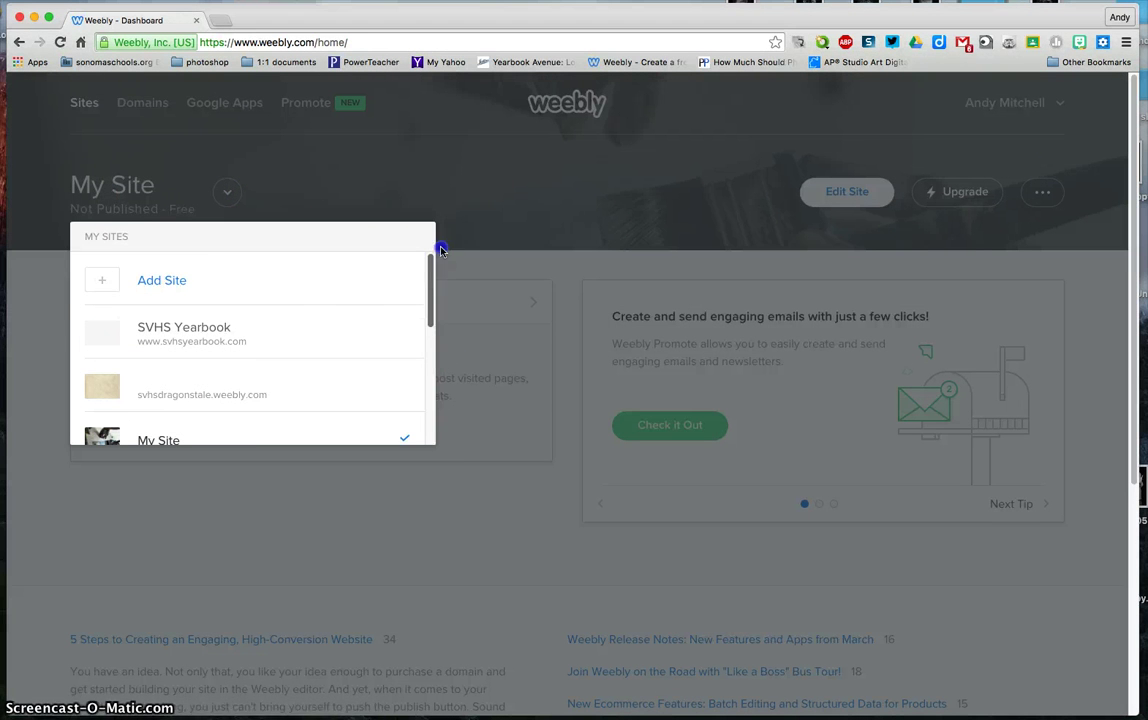
{"action": "left_click", "coordinate": [172, 283]}
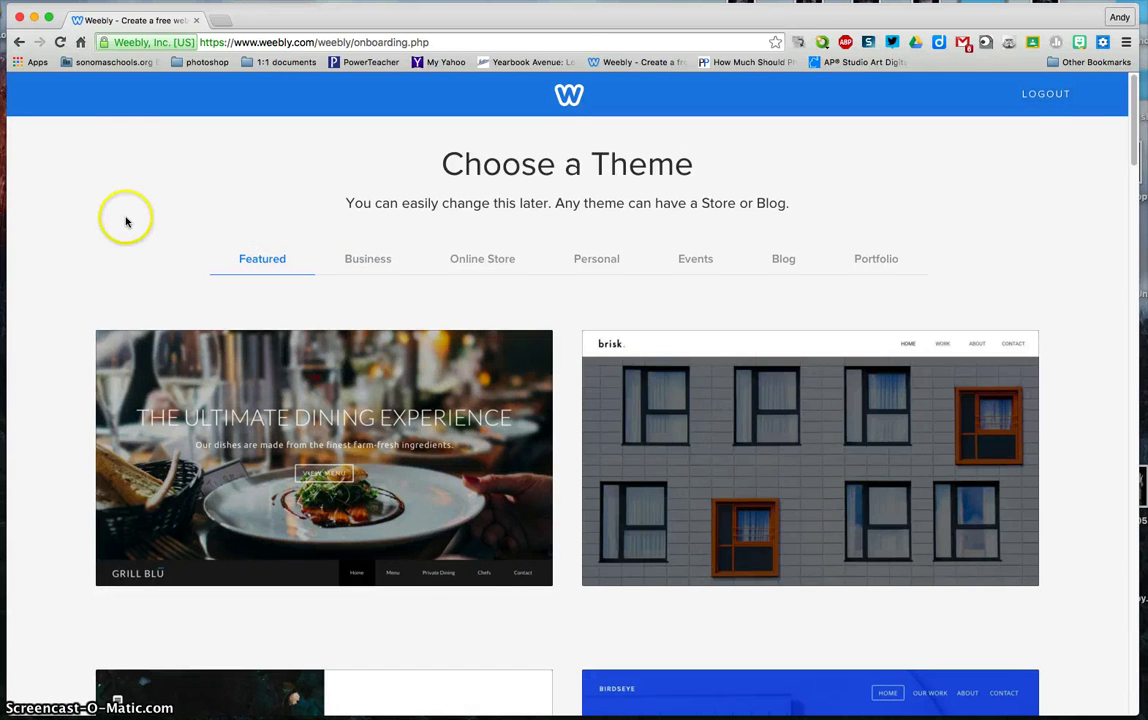
Step: Browse the theme gallery and choose the Oasis - Personal theme
{"action": "scroll", "coordinate": [125, 222], "scroll_direction": "down", "scroll_amount": 1}
{"action": "scroll", "coordinate": [125, 222], "scroll_direction": "down", "scroll_amount": 10}
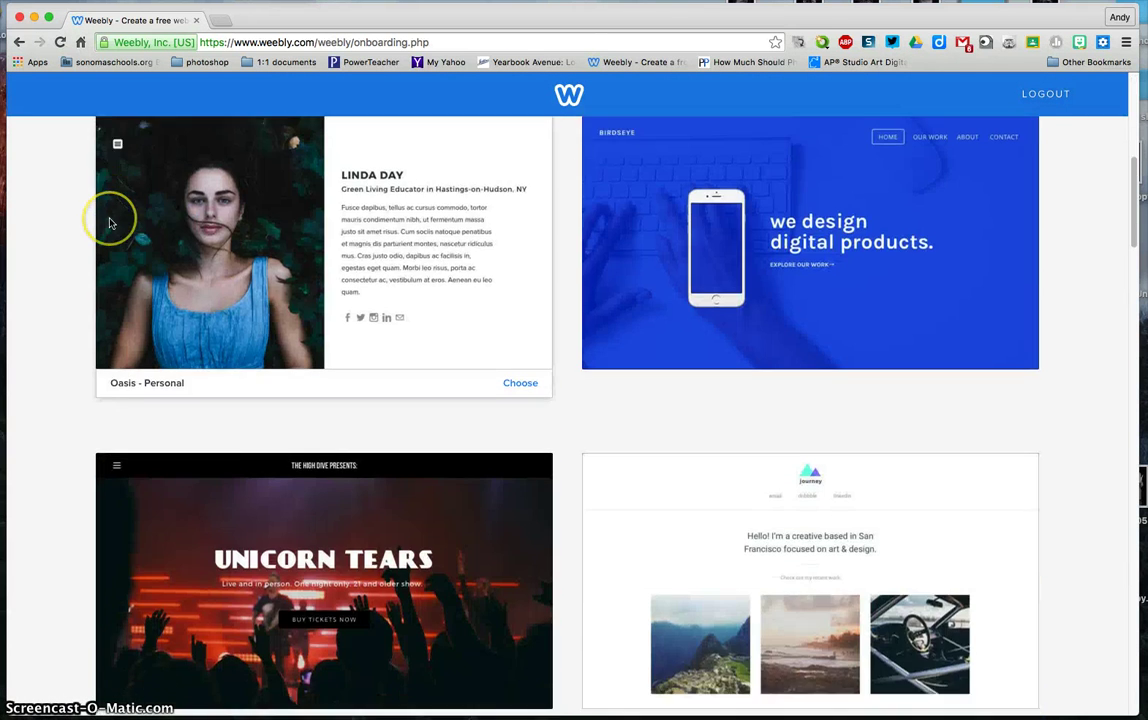
{"action": "scroll", "coordinate": [147, 230], "scroll_direction": "down", "scroll_amount": 7}
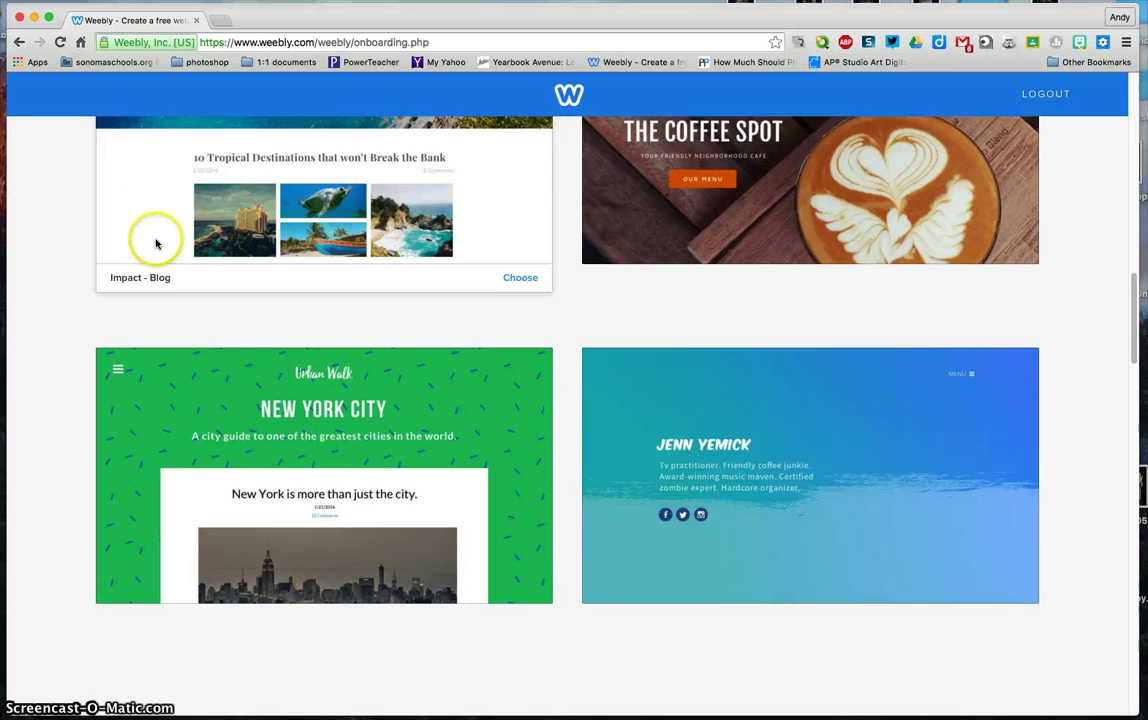
{"action": "scroll", "coordinate": [153, 263], "scroll_direction": "down", "scroll_amount": 2}
{"action": "scroll", "coordinate": [153, 262], "scroll_direction": "down", "scroll_amount": 2}
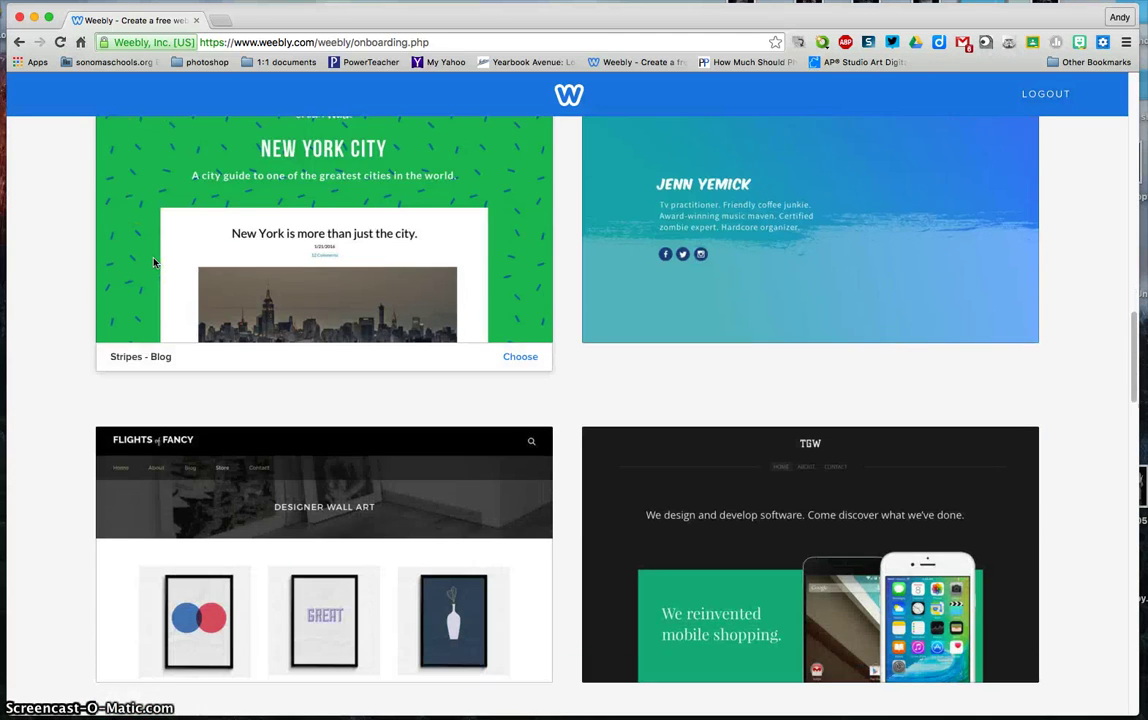
{"action": "scroll", "coordinate": [159, 265], "scroll_direction": "down", "scroll_amount": 2}
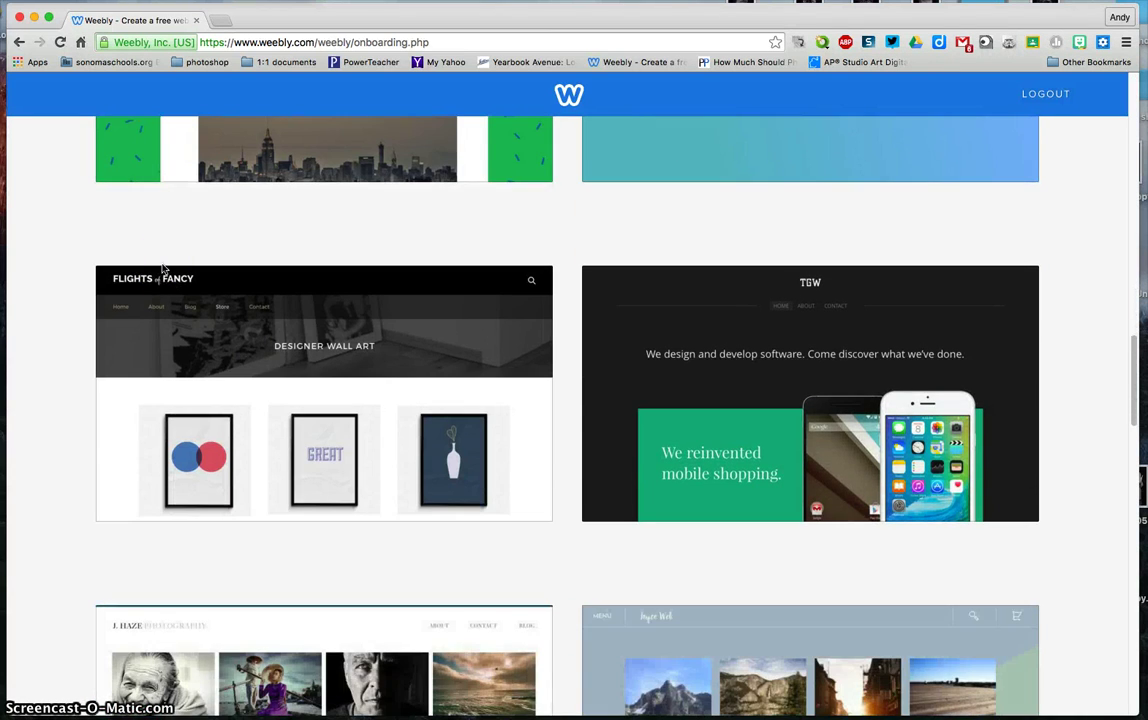
{"action": "scroll", "coordinate": [295, 328], "scroll_direction": "down", "scroll_amount": 2}
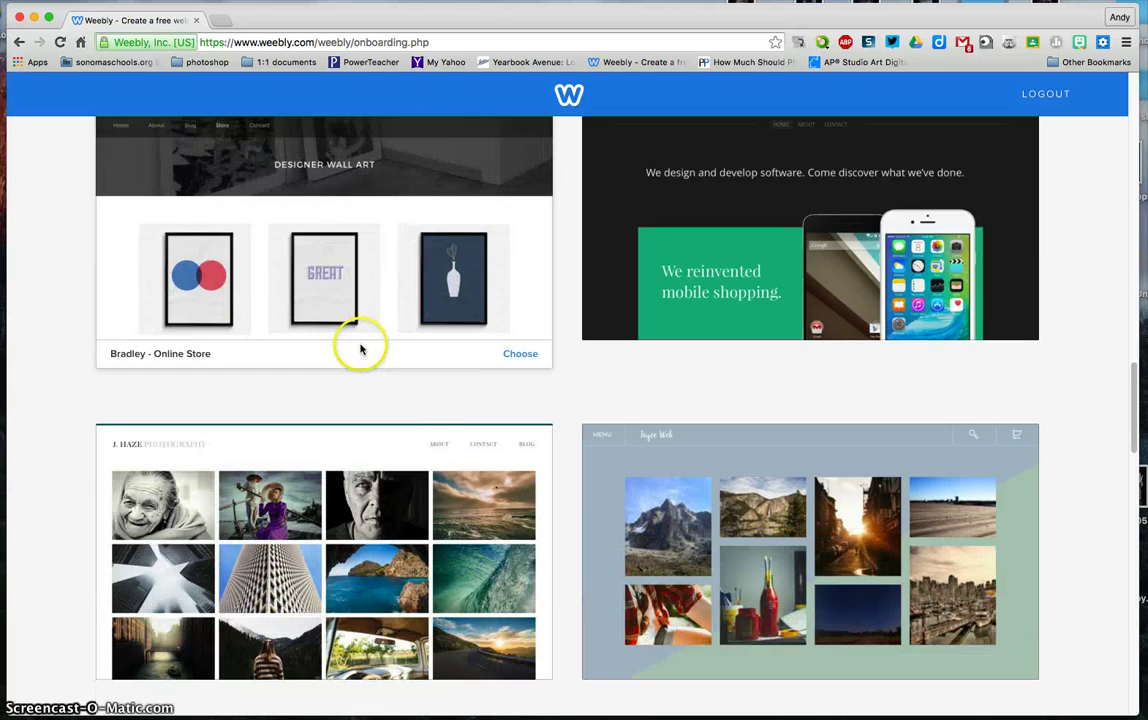
{"action": "scroll", "coordinate": [381, 358], "scroll_direction": "down", "scroll_amount": 2}
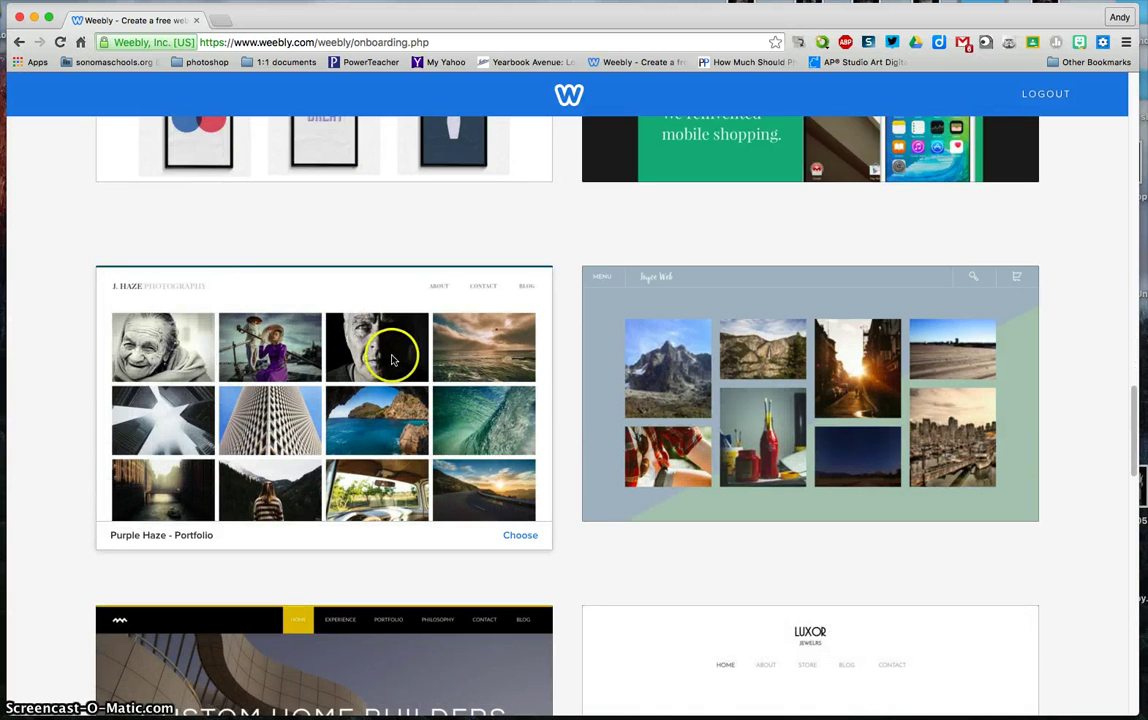
{"action": "scroll", "coordinate": [666, 530], "scroll_direction": "down", "scroll_amount": 4}
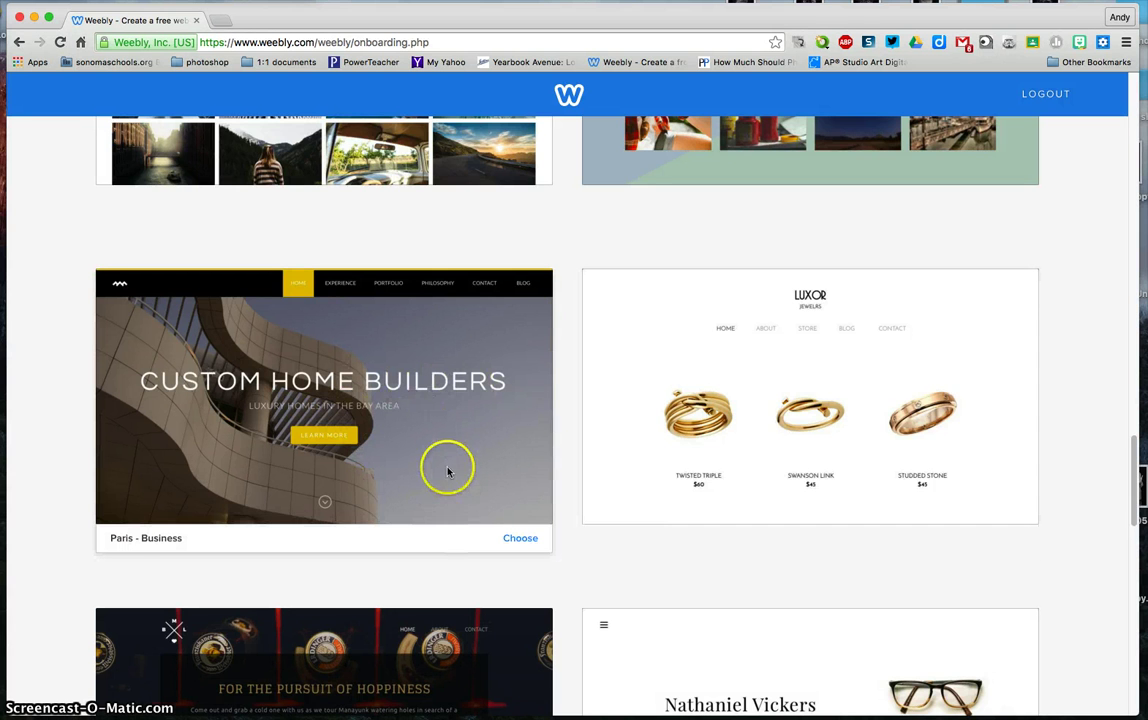
{"action": "scroll", "coordinate": [447, 468], "scroll_direction": "down", "scroll_amount": 2}
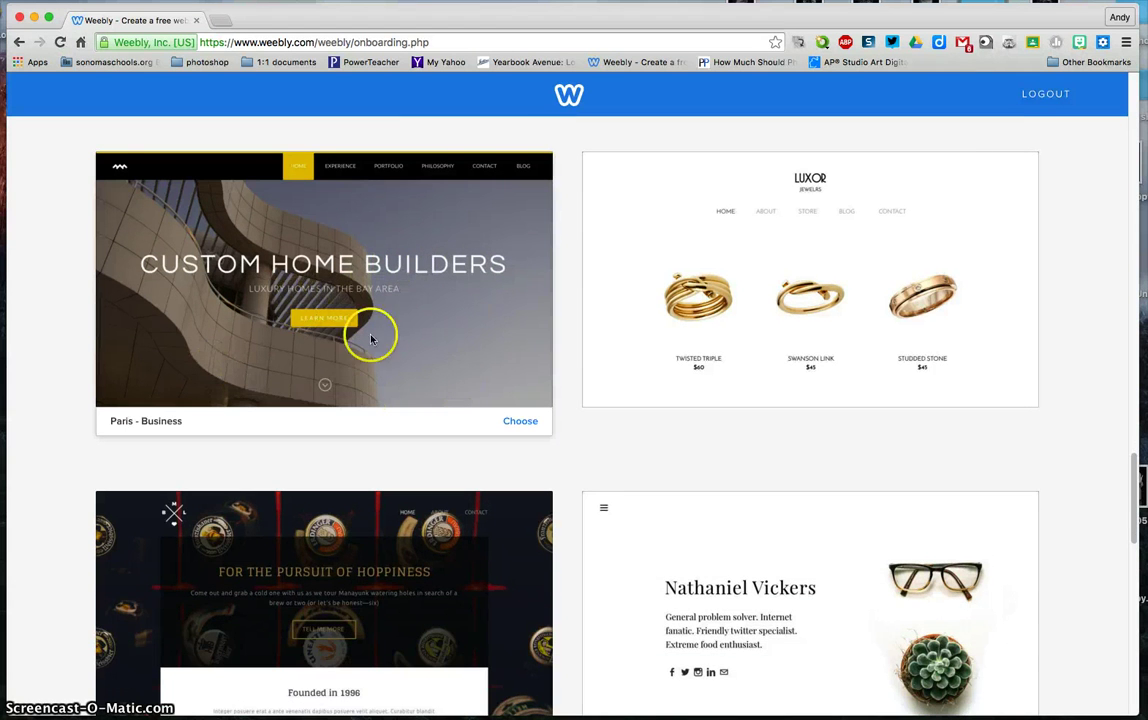
{"action": "scroll", "coordinate": [456, 330], "scroll_direction": "down", "scroll_amount": 10}
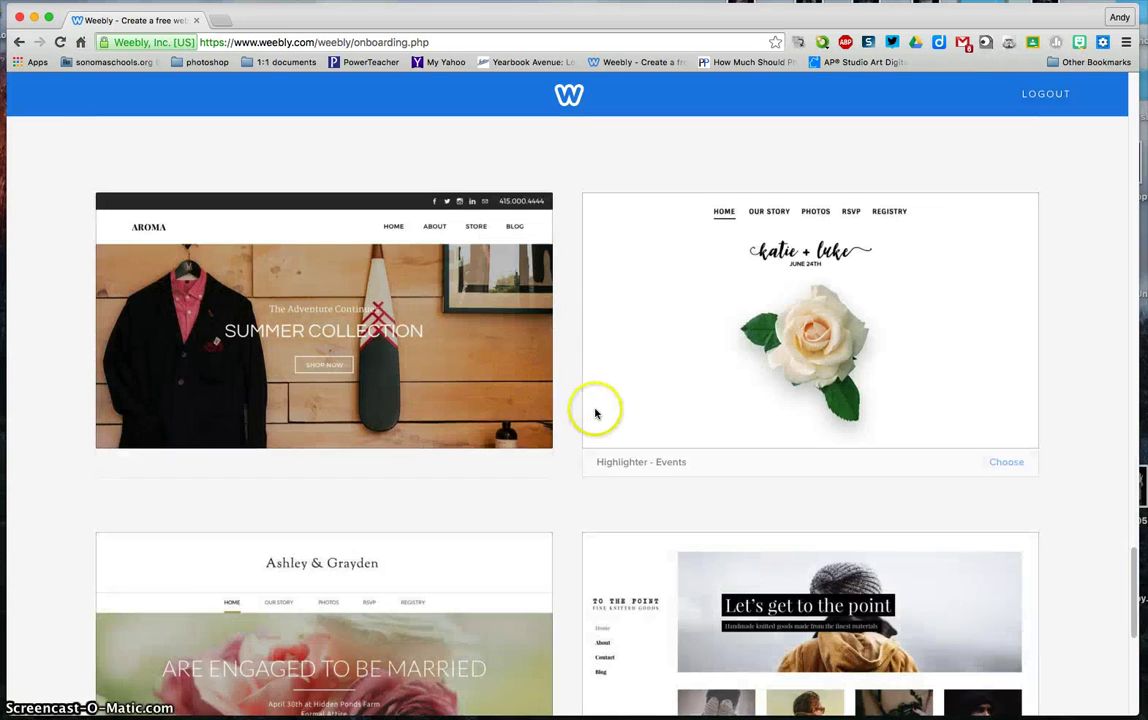
{"action": "scroll", "coordinate": [620, 480], "scroll_direction": "down", "scroll_amount": 8}
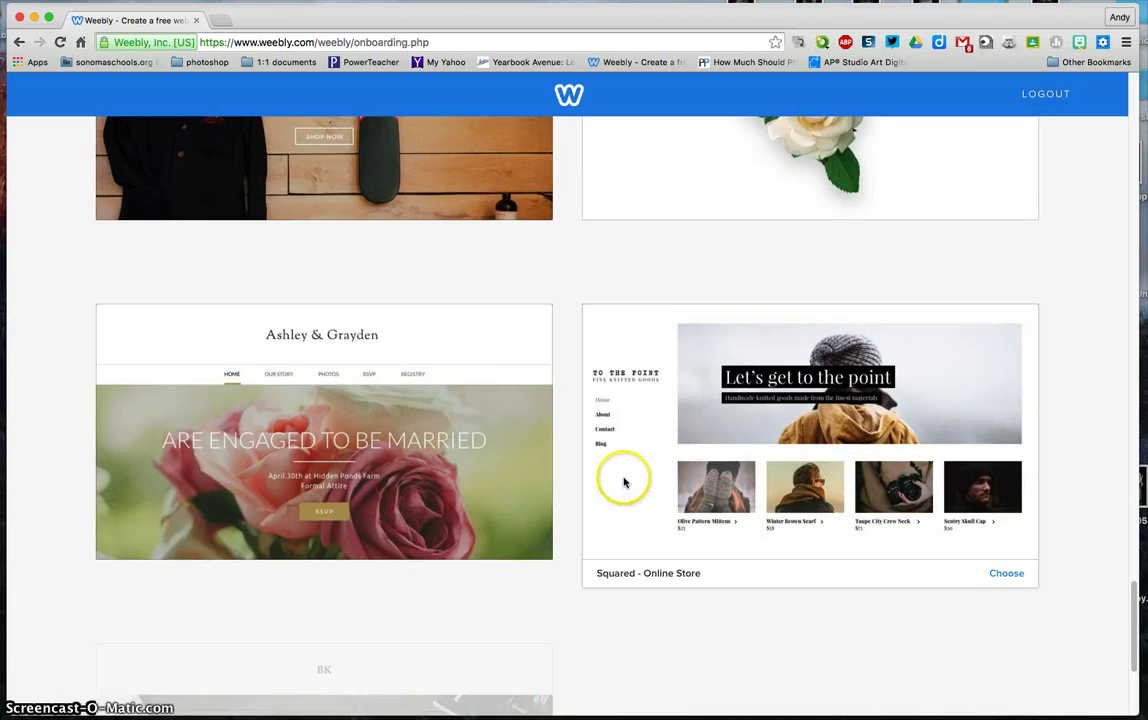
{"action": "scroll", "coordinate": [530, 475], "scroll_direction": "up", "scroll_amount": 20}
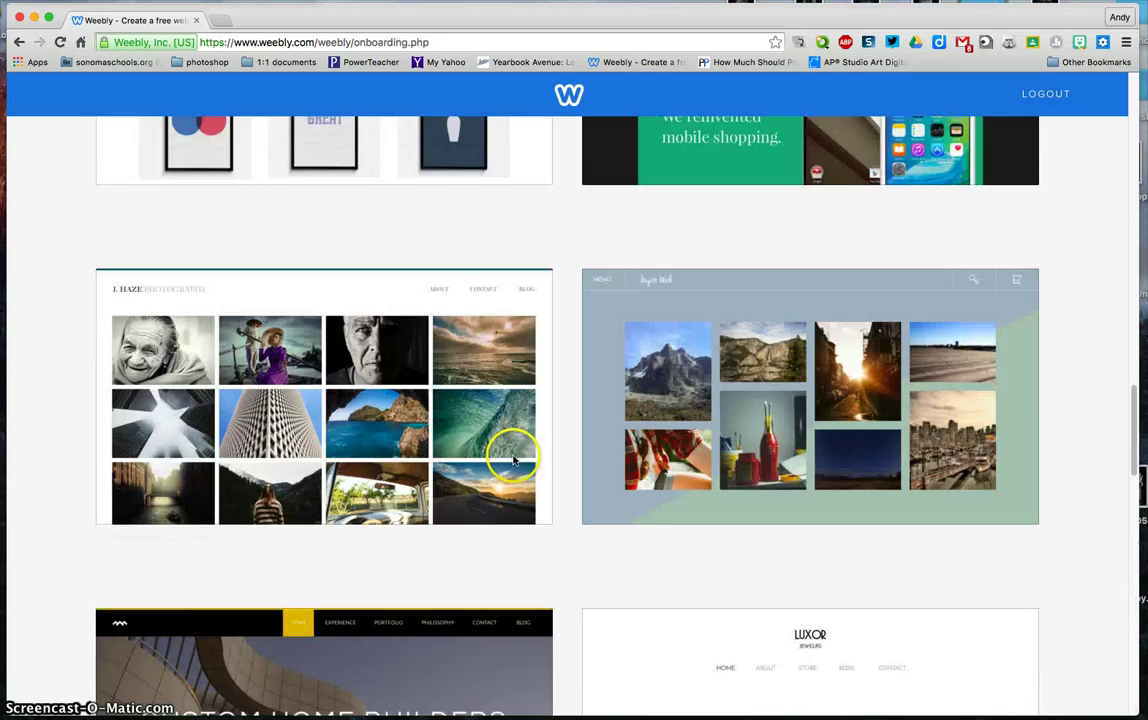
{"action": "scroll", "coordinate": [507, 456], "scroll_direction": "up", "scroll_amount": 10}
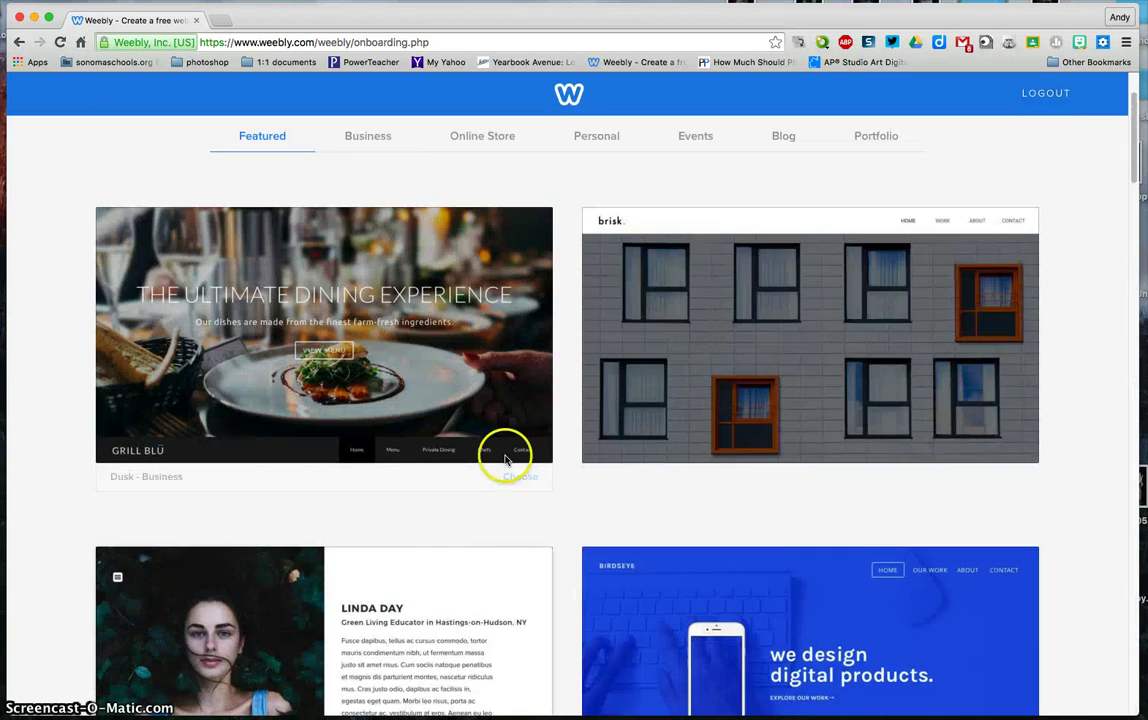
{"action": "scroll", "coordinate": [505, 456], "scroll_direction": "down", "scroll_amount": 3}
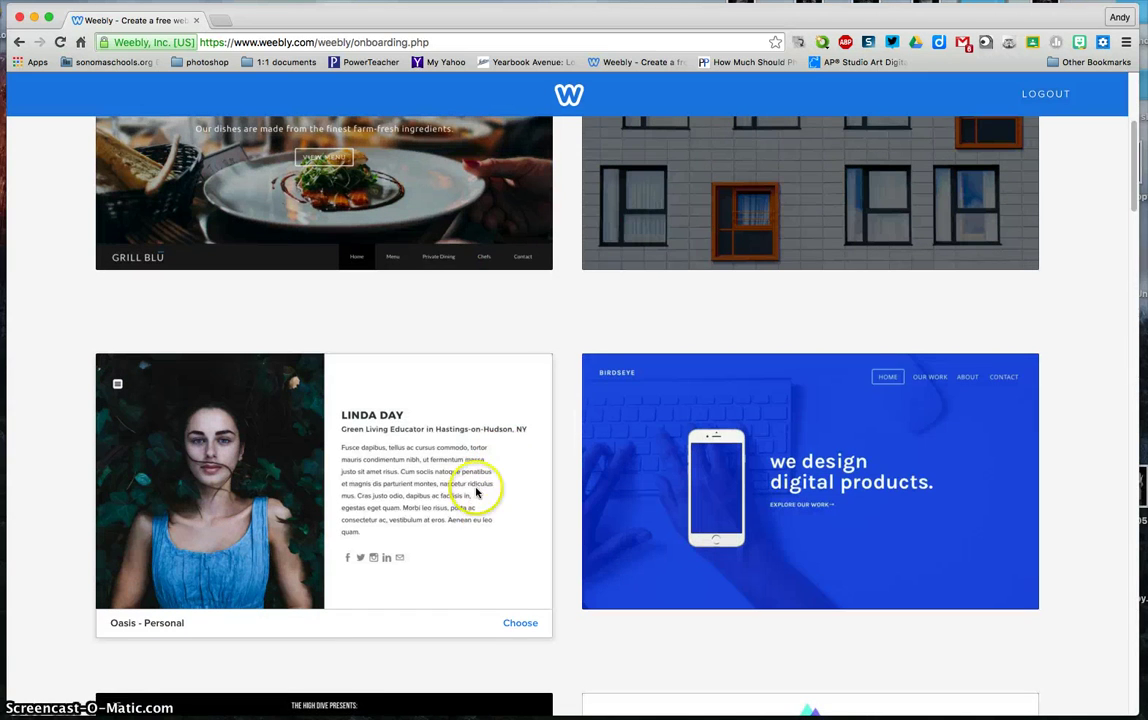
{"action": "left_click", "coordinate": [520, 623]}
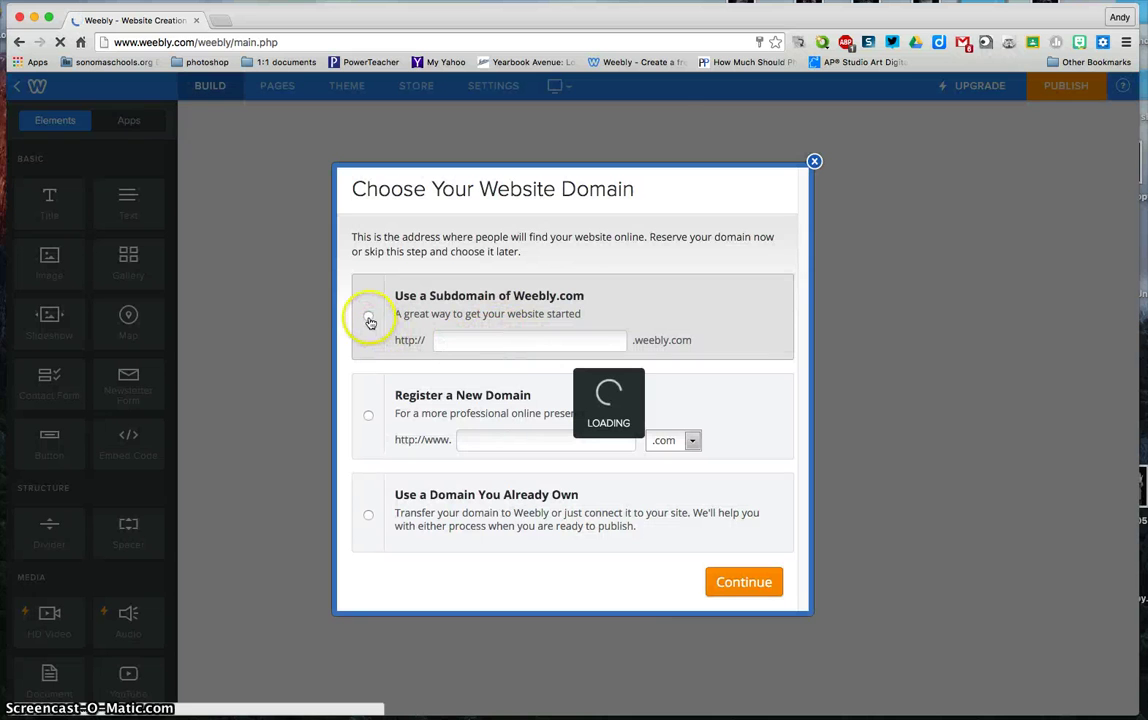
Step: Claim the free Weebly subdomain ssusample.weebly.com and continue into the editor
{"action": "left_click", "coordinate": [369, 320]}
{"action": "left_click", "coordinate": [448, 343]}
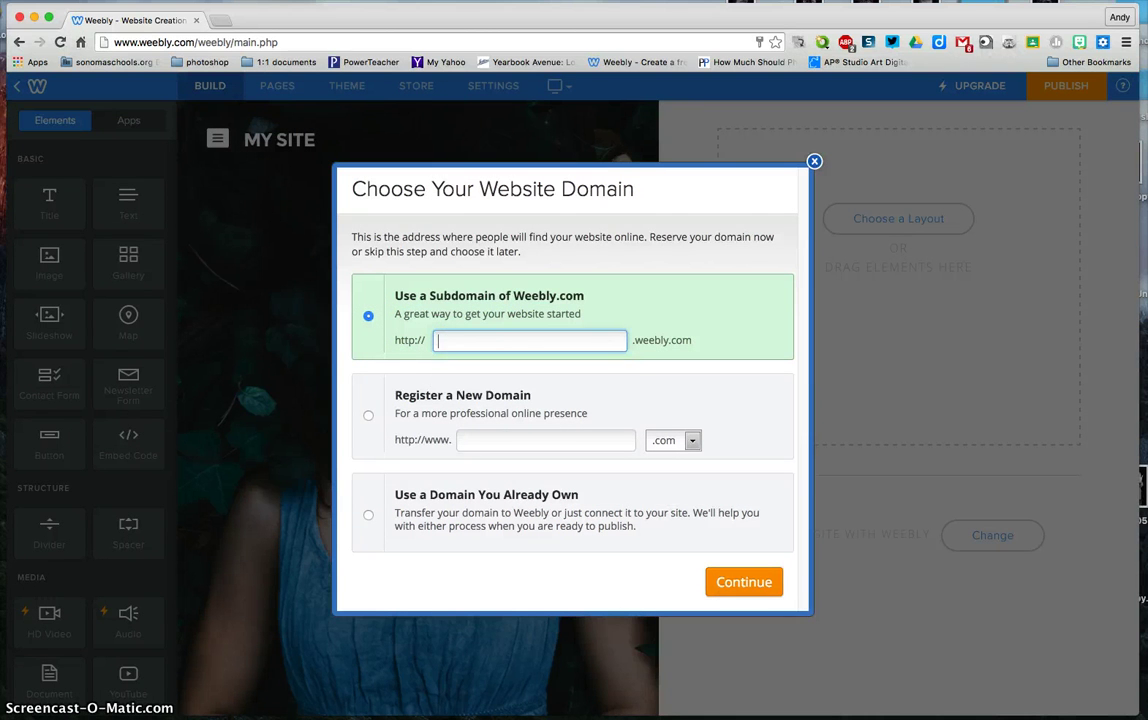
{"action": "type", "text": "ssusample"}
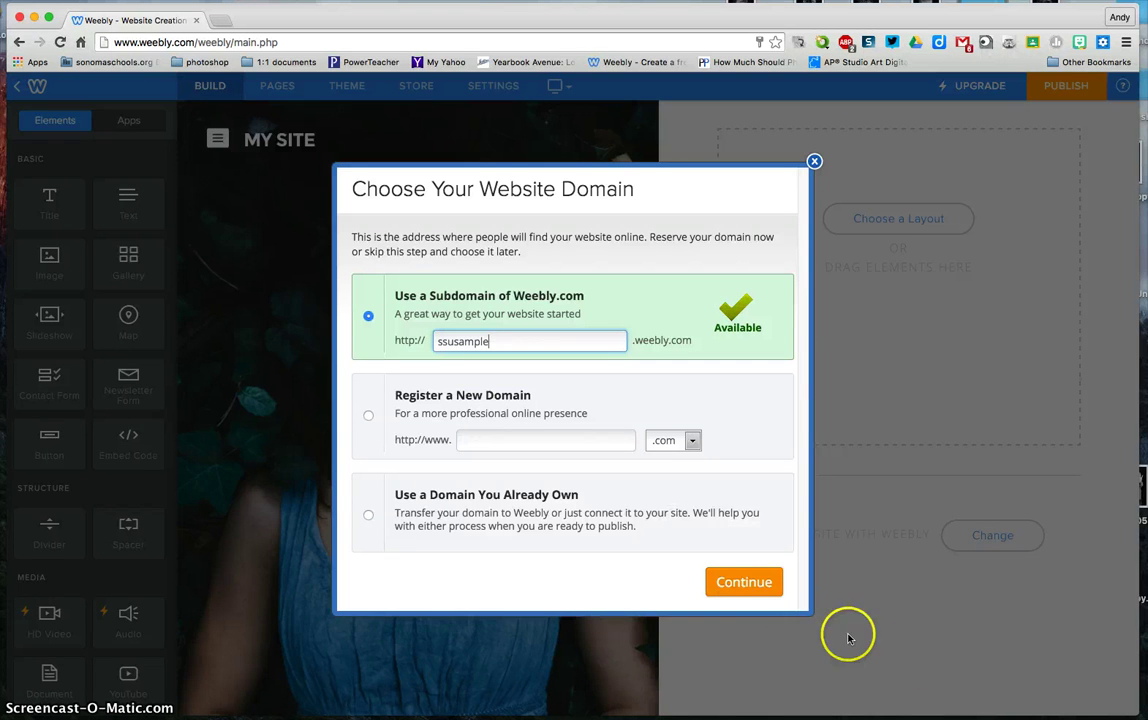
{"action": "left_click", "coordinate": [752, 582]}
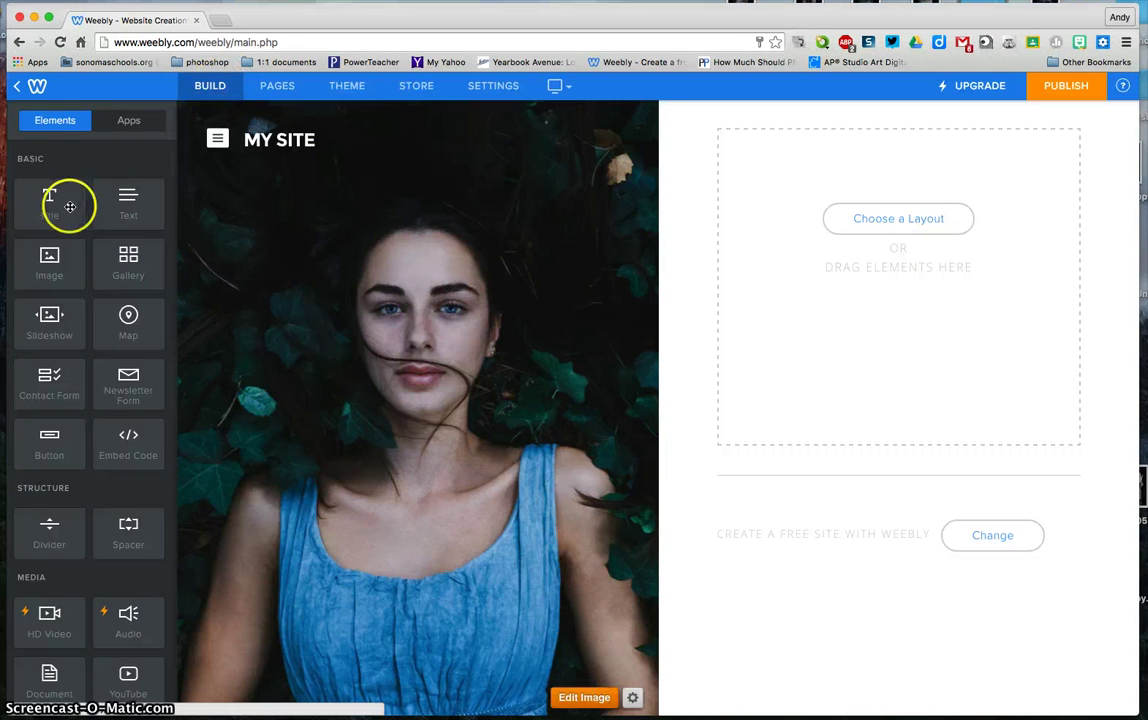
Step: Delete the placeholder title block from the home page, confirming the removal
{"action": "left_click_drag", "start_coordinate": [69, 202], "coordinate": [102, 226]}
{"action": "scroll", "coordinate": [104, 282], "scroll_direction": "down", "scroll_amount": 1}
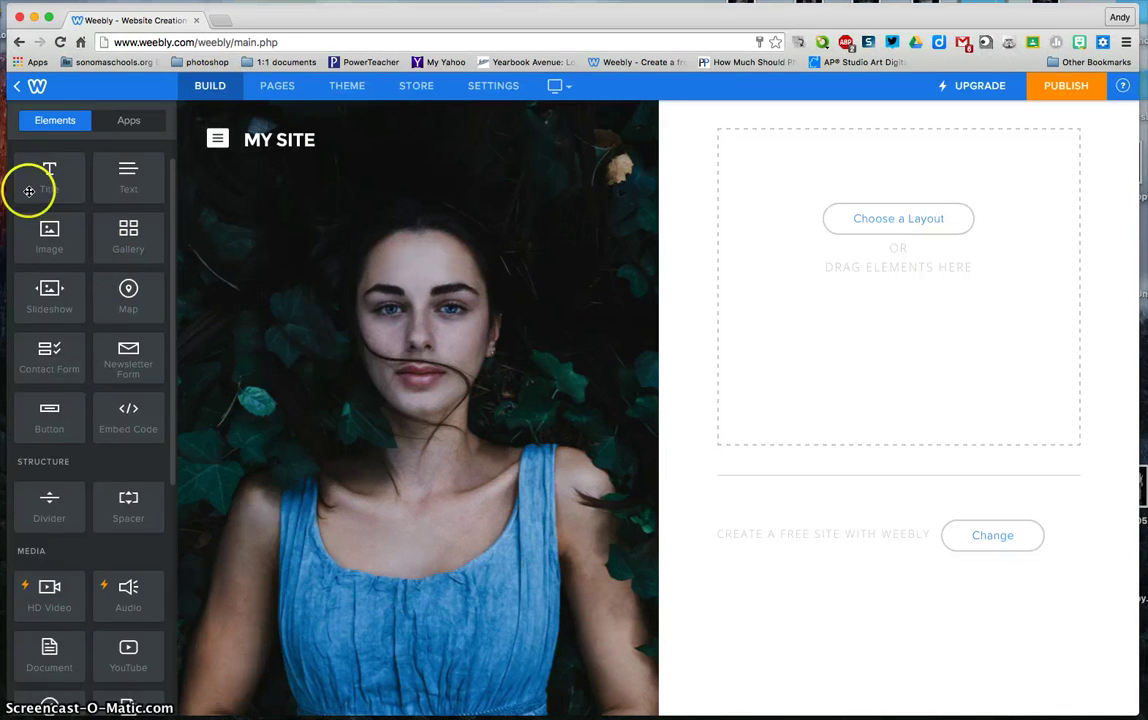
{"action": "left_click_drag", "start_coordinate": [26, 172], "coordinate": [853, 237]}
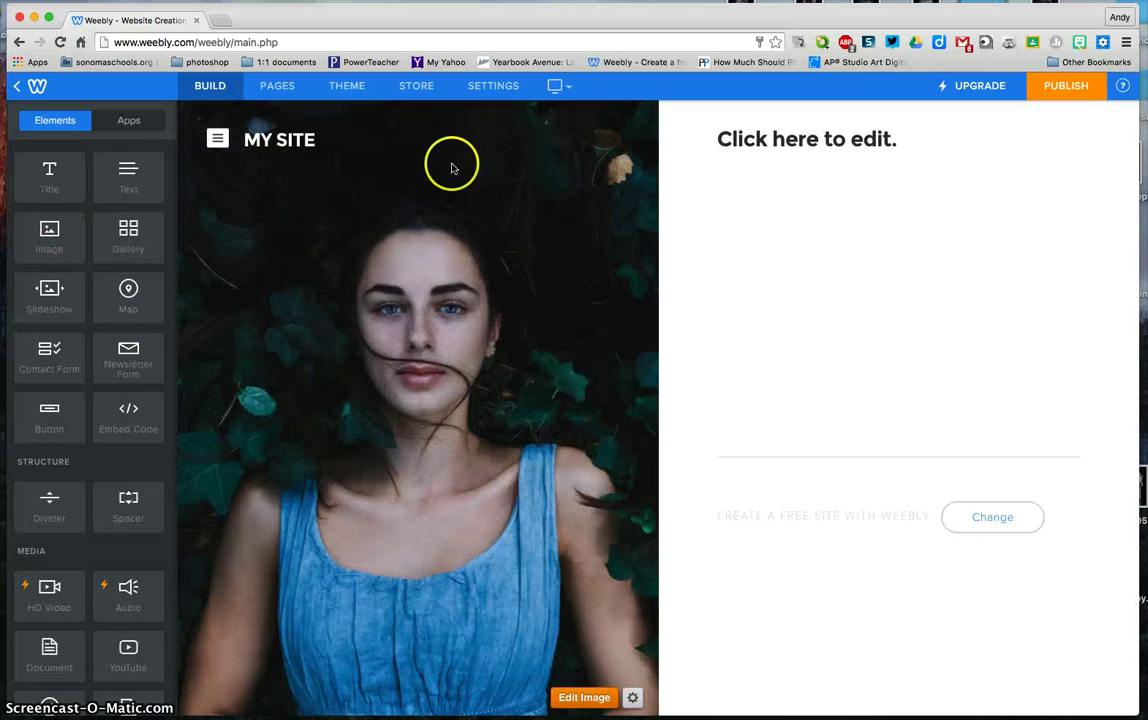
{"action": "left_click", "coordinate": [1079, 129]}
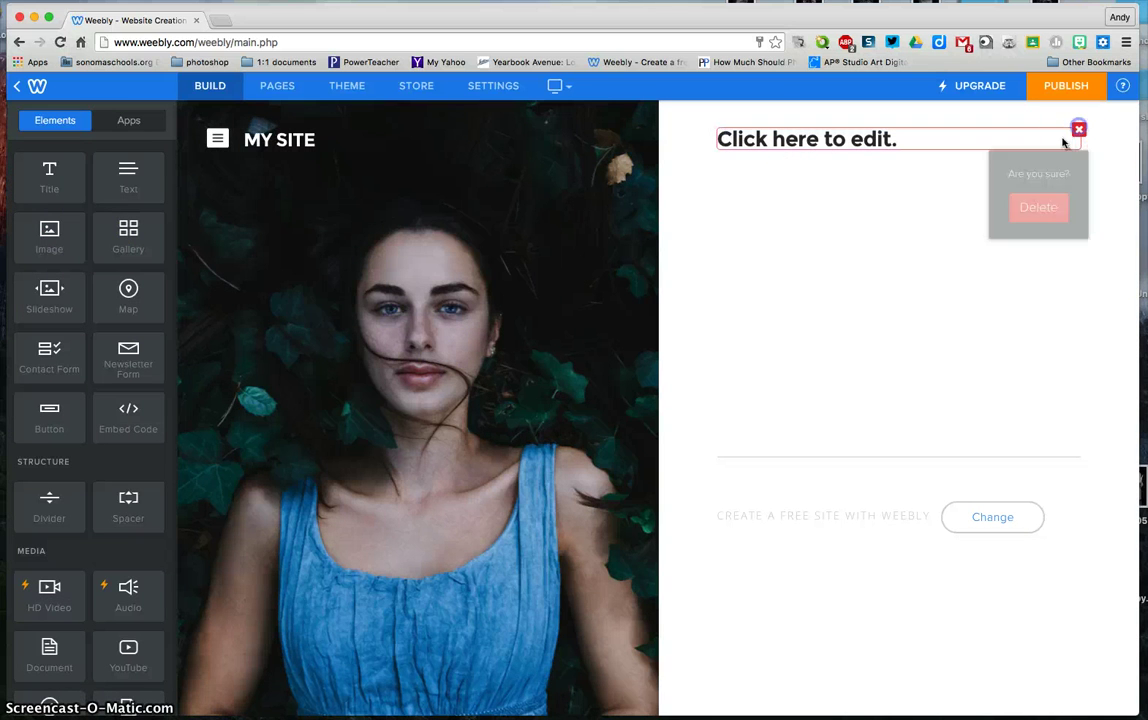
{"action": "left_click", "coordinate": [1043, 207]}
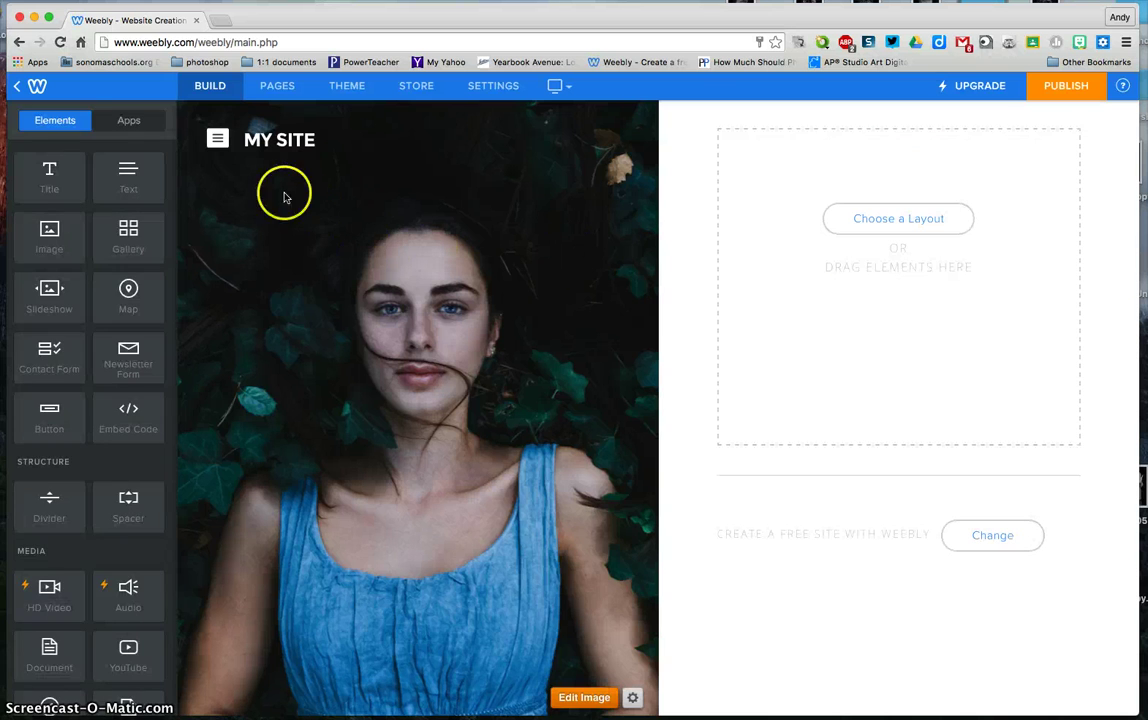
Step: Create a standard page named Sample Lessons and save it
{"action": "left_click", "coordinate": [279, 87]}
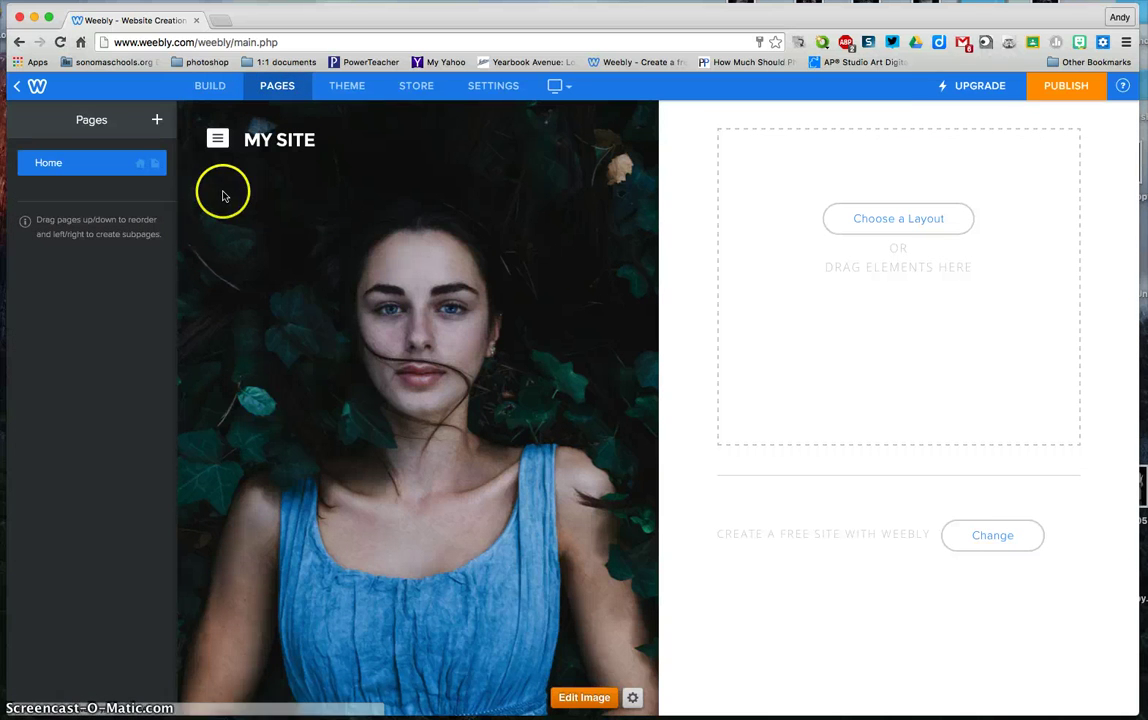
{"action": "left_click", "coordinate": [156, 119]}
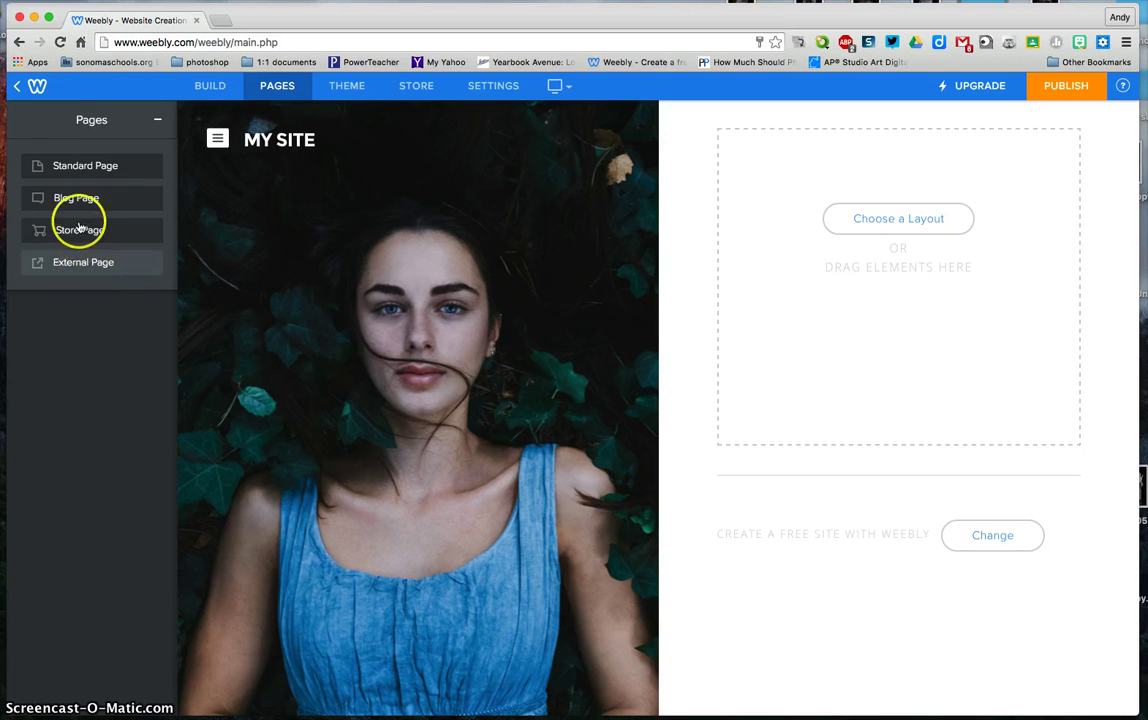
{"action": "left_click", "coordinate": [78, 165]}
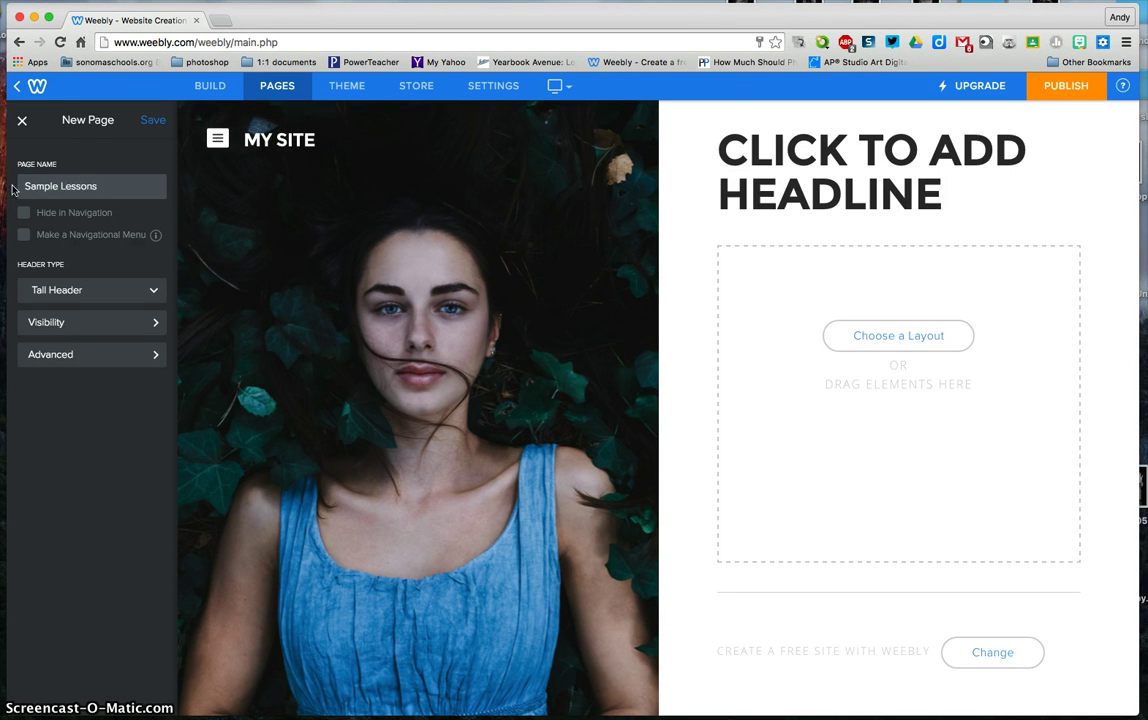
{"action": "left_click", "coordinate": [150, 121]}
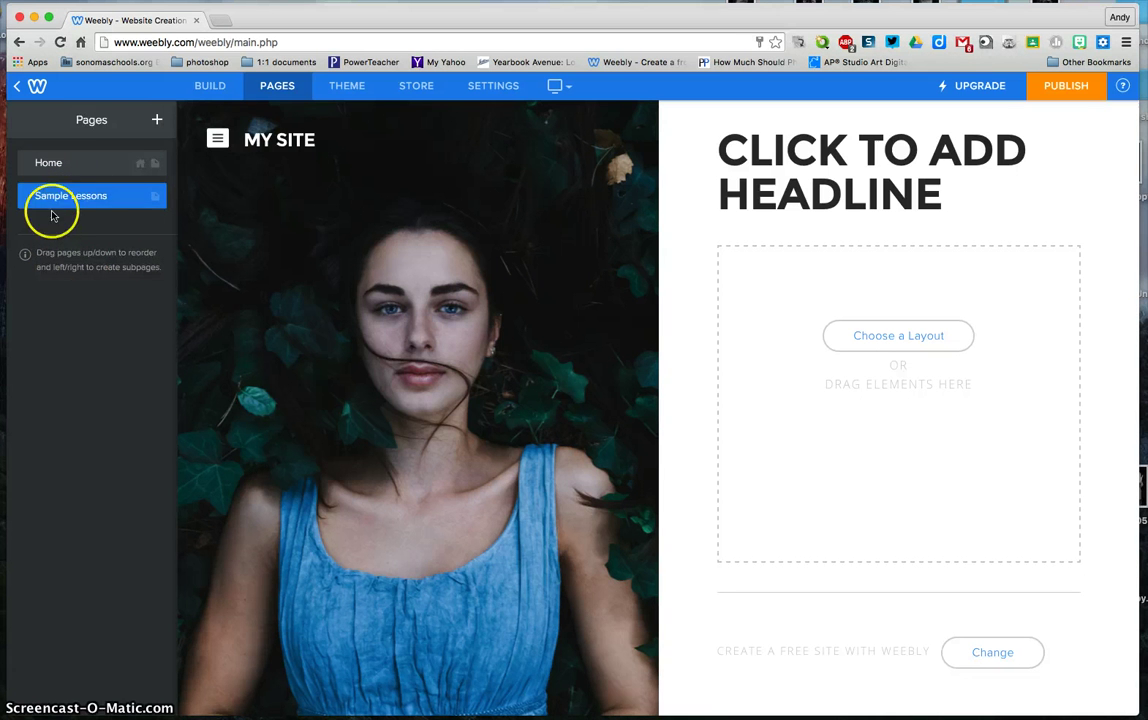
{"action": "left_click", "coordinate": [217, 140]}
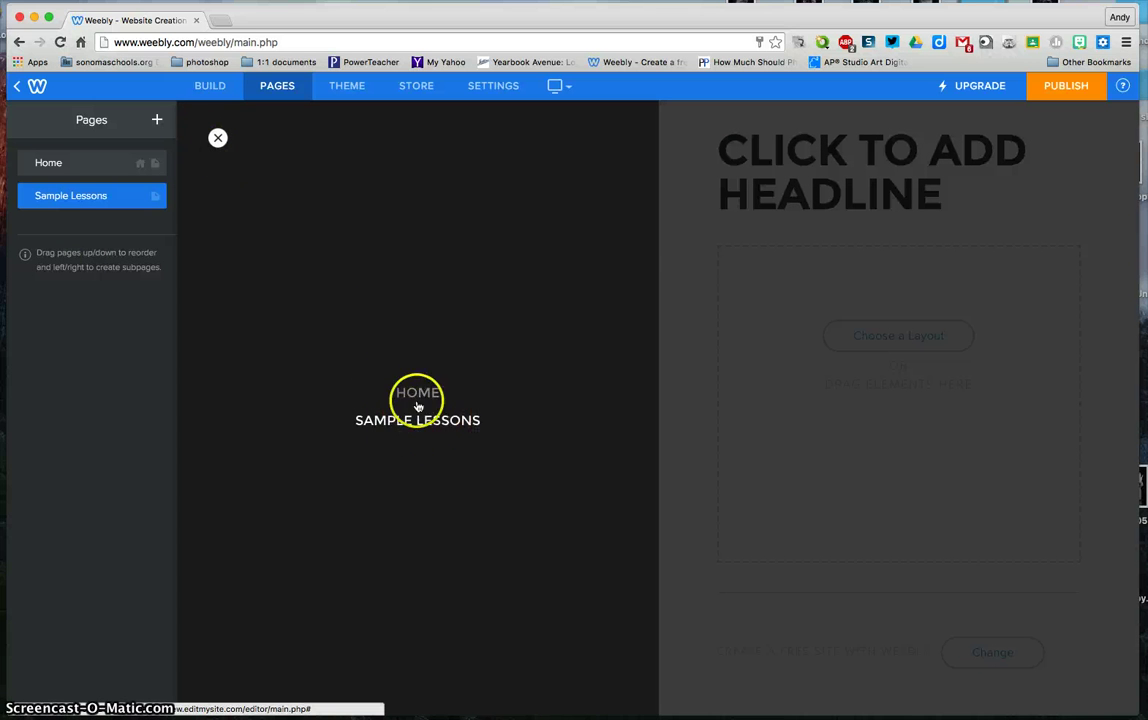
{"action": "left_click", "coordinate": [218, 137]}
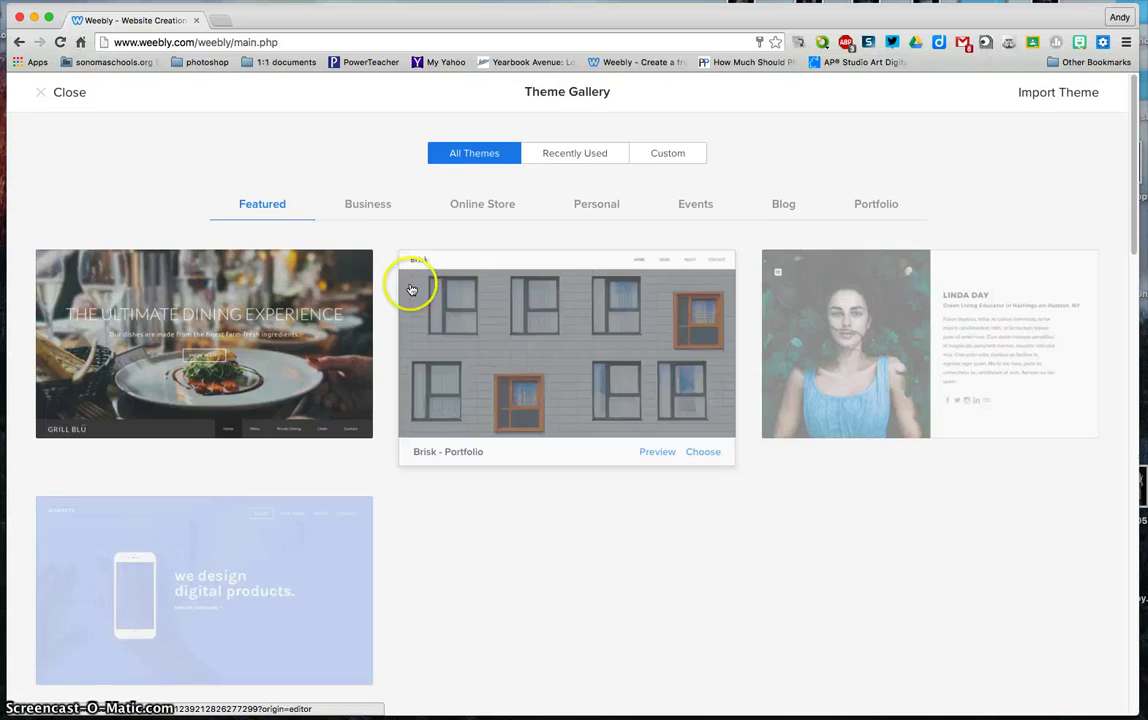
Step: Pick Brisk - Portfolio from the Theme Gallery to apply it to the site
{"action": "scroll", "coordinate": [425, 290], "scroll_direction": "down", "scroll_amount": 1}
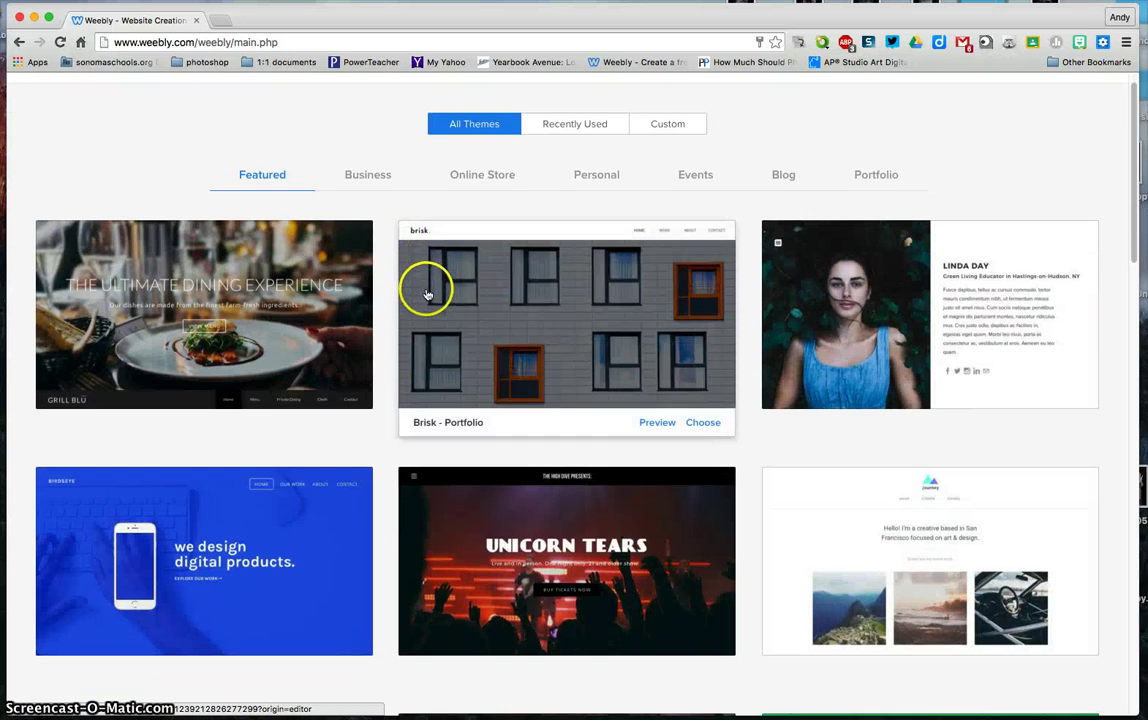
{"action": "left_click", "coordinate": [702, 423]}
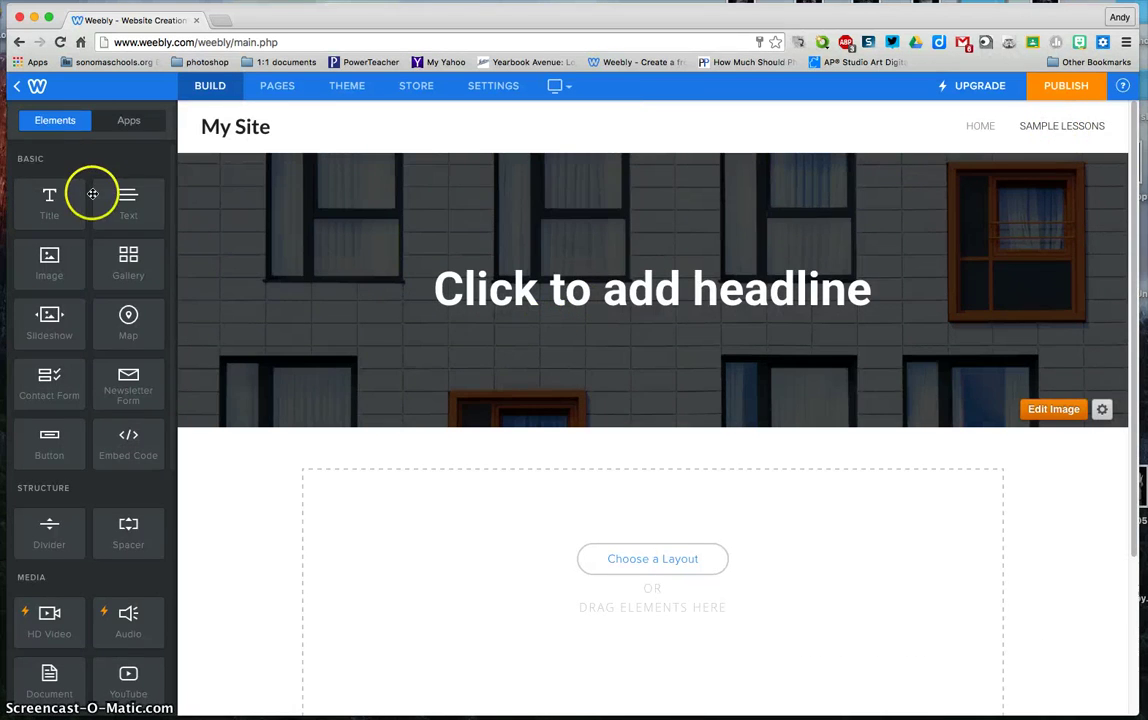
Step: Add a standard page named History Performance Task and save it
{"action": "left_click", "coordinate": [293, 93]}
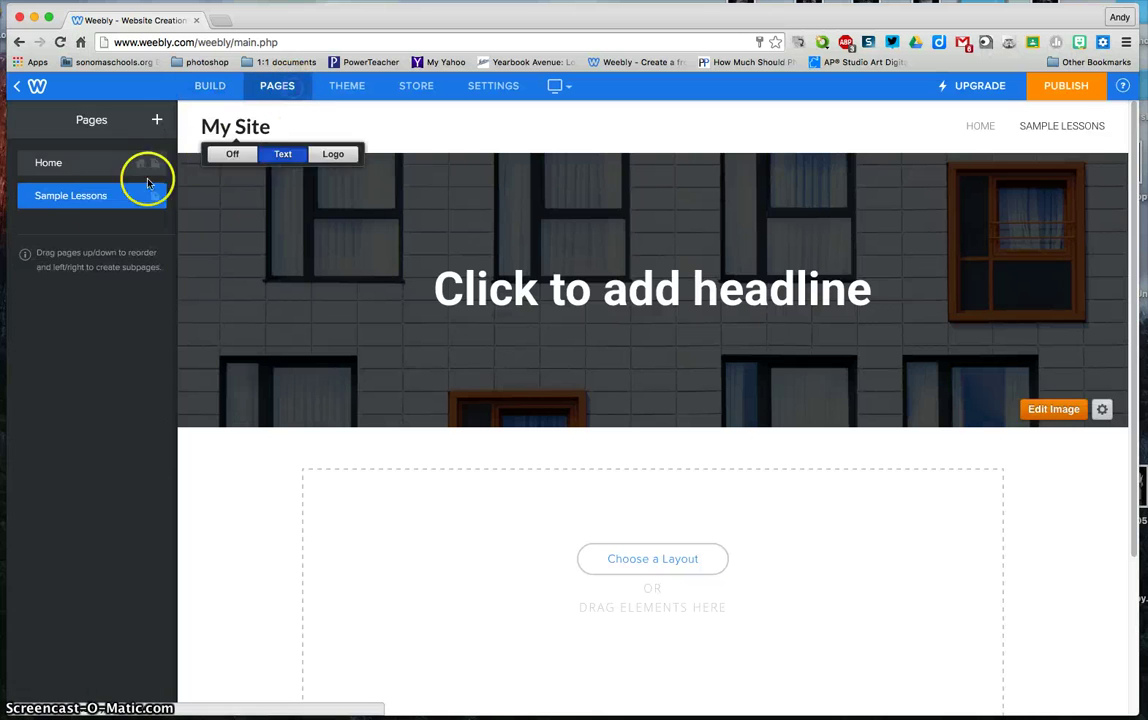
{"action": "left_click", "coordinate": [156, 121]}
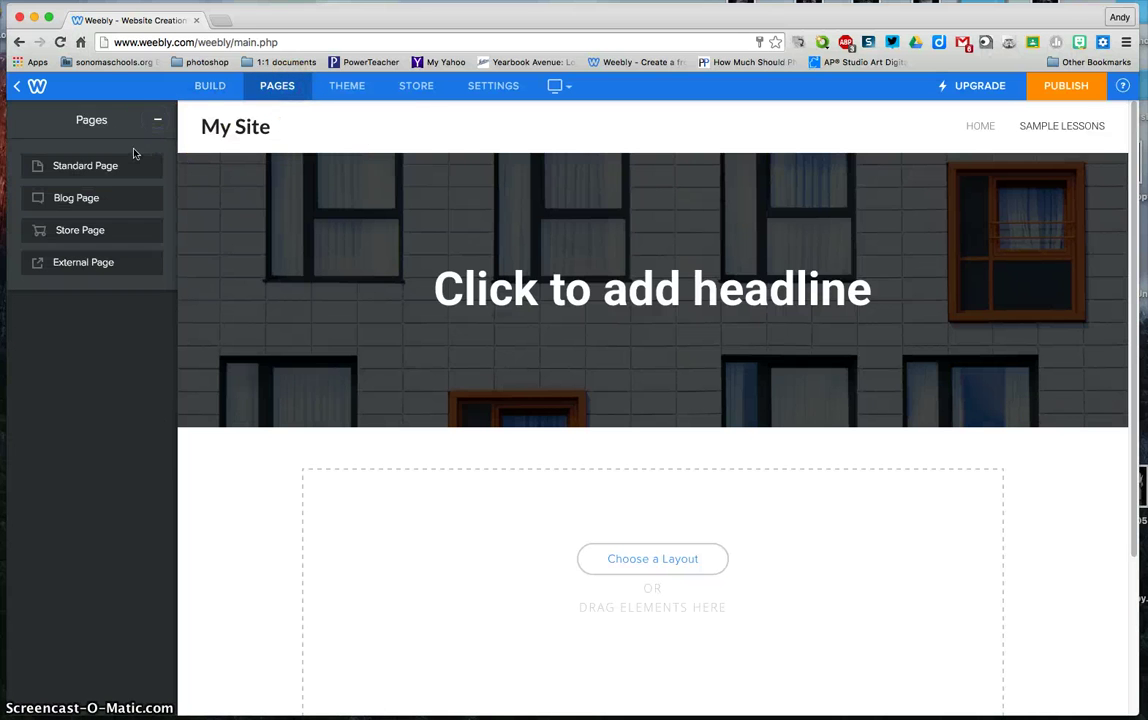
{"action": "left_click", "coordinate": [89, 172]}
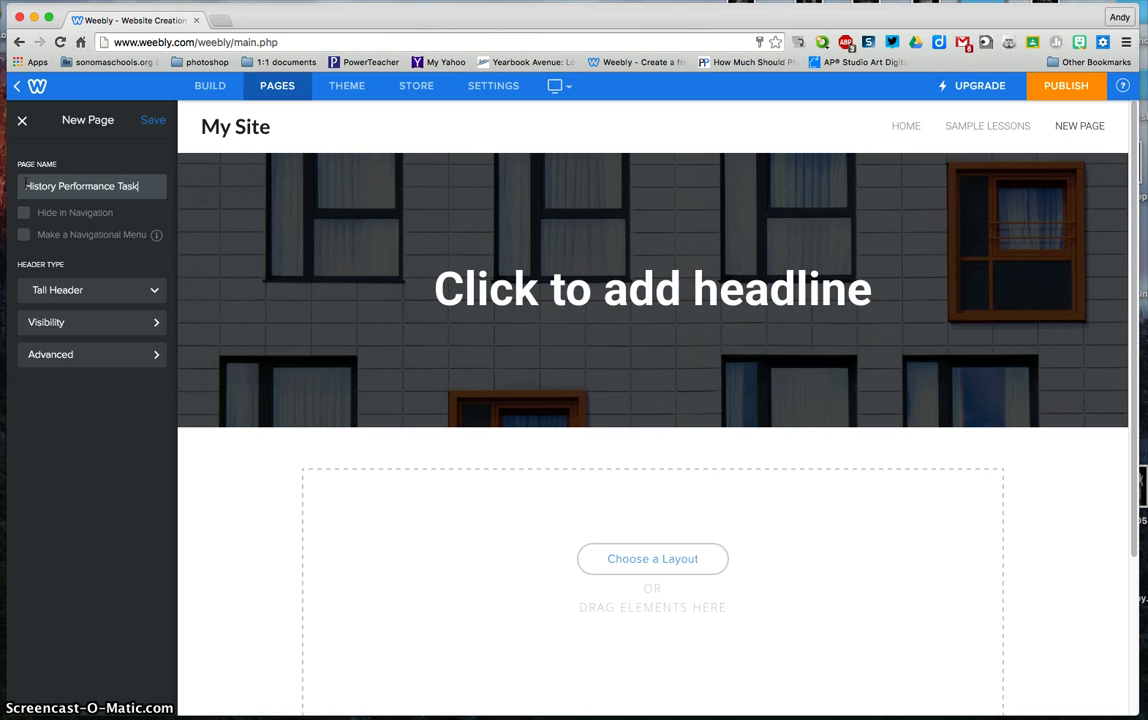
{"action": "left_click", "coordinate": [153, 119]}
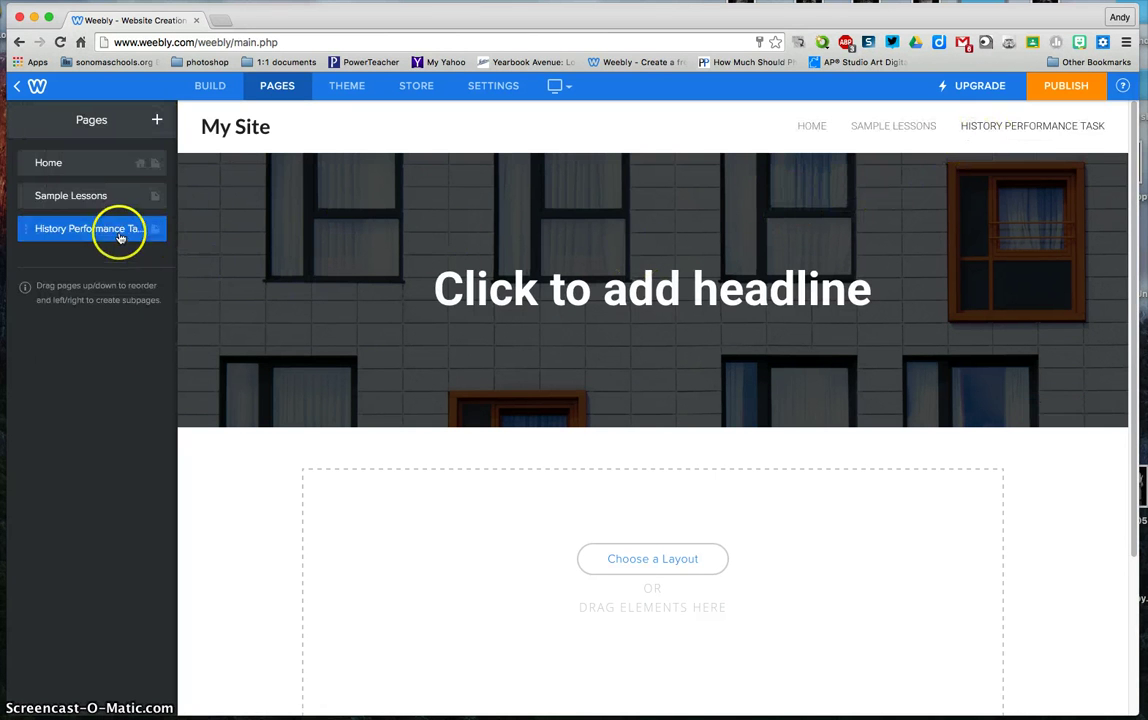
Step: Place History Performance Task as a top-level page between Home and Sample Lessons, then open it
{"action": "left_click_drag", "start_coordinate": [115, 230], "coordinate": [125, 197]}
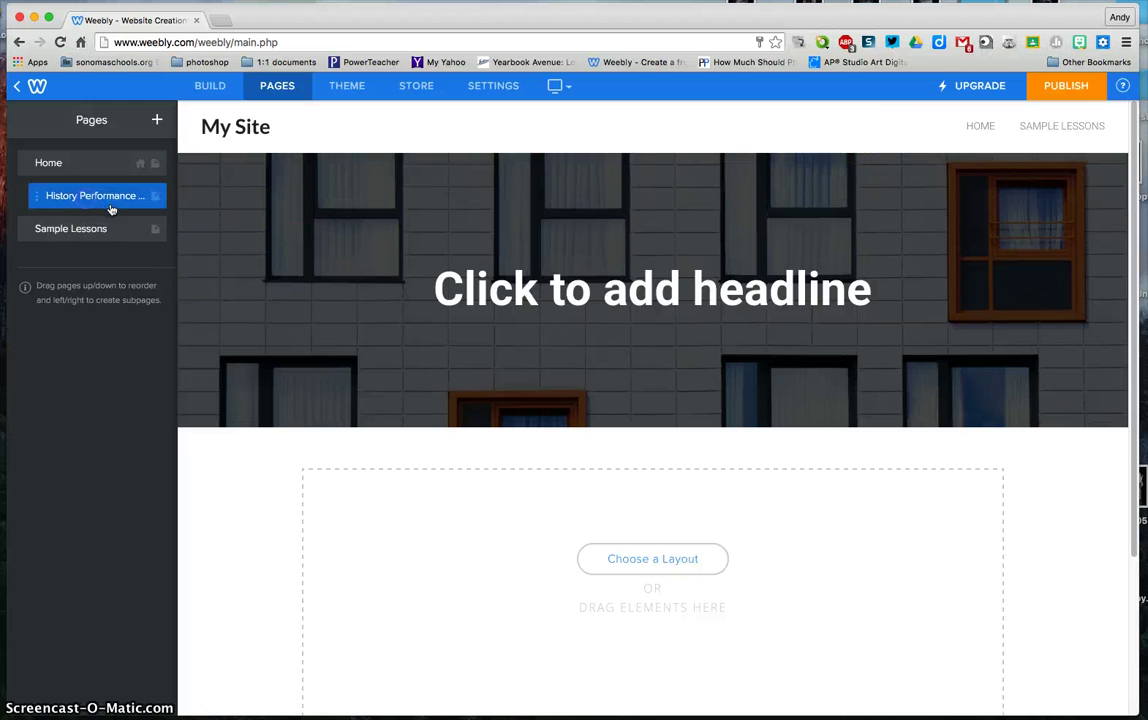
{"action": "left_click_drag", "start_coordinate": [103, 207], "coordinate": [184, 195]}
{"action": "left_click", "coordinate": [977, 126]}
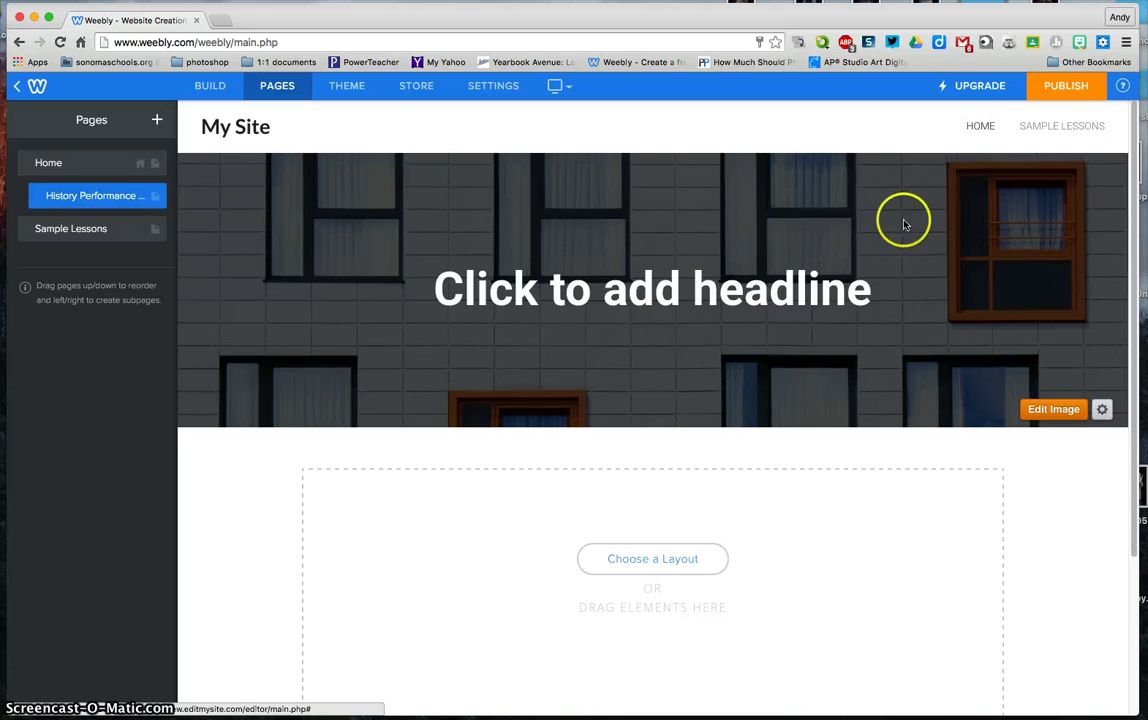
{"action": "left_click_drag", "start_coordinate": [38, 188], "coordinate": [46, 190]}
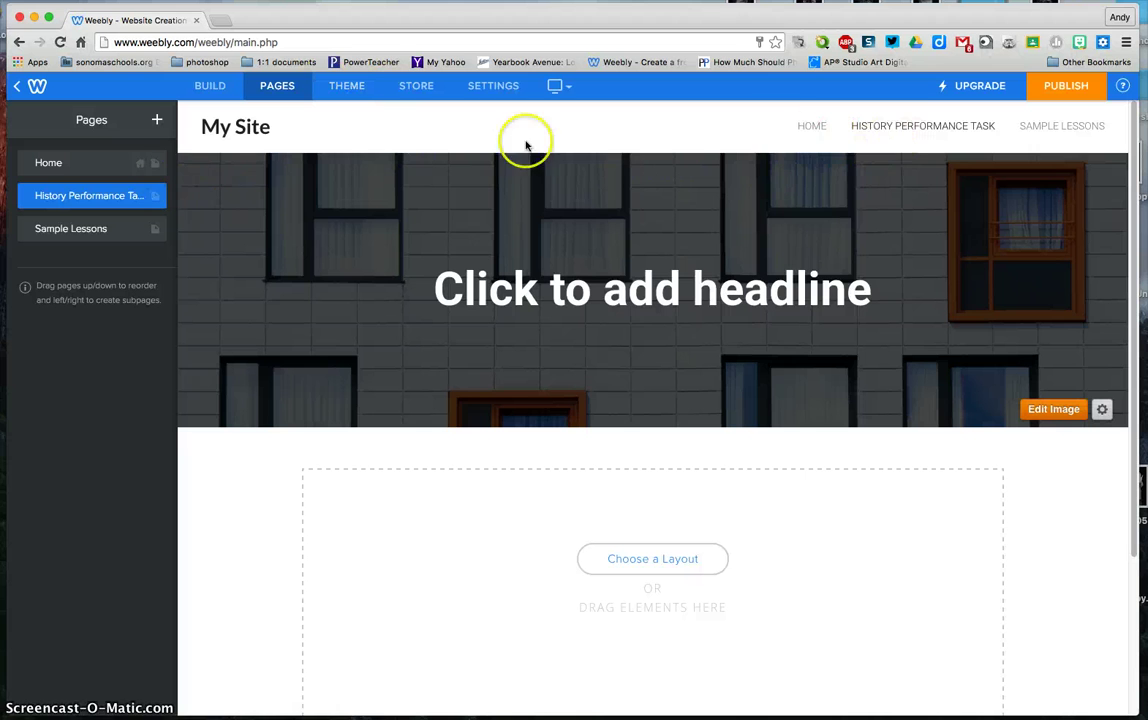
{"action": "left_click", "coordinate": [905, 131]}
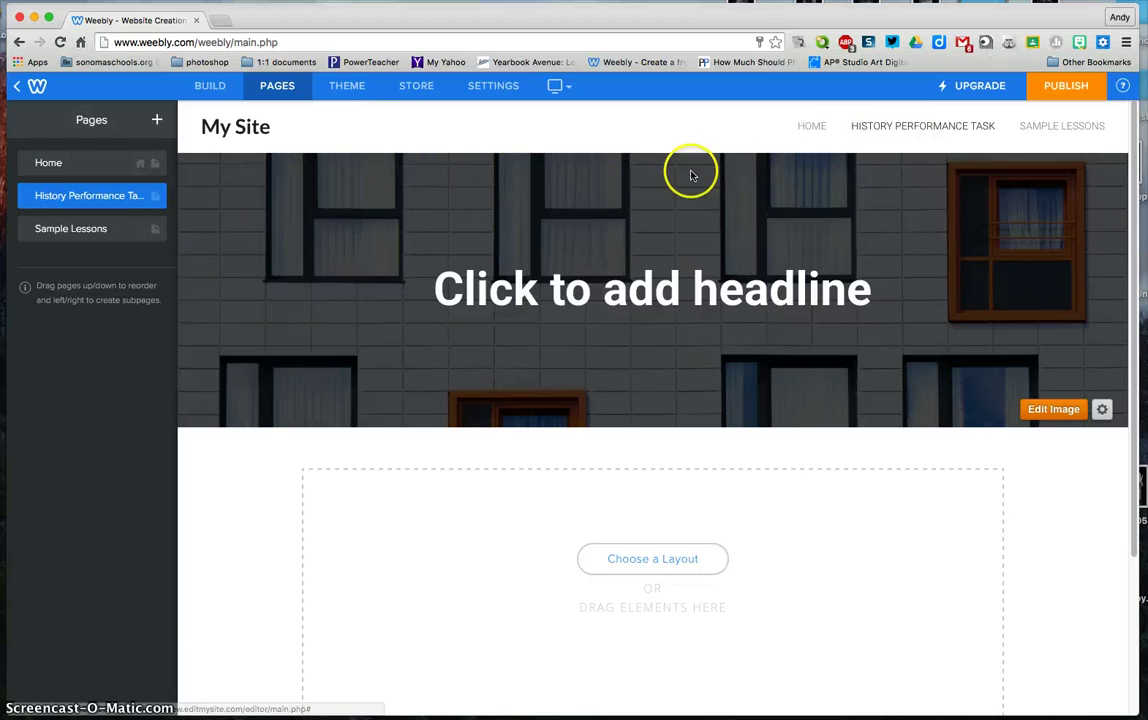
{"action": "left_click", "coordinate": [213, 120]}
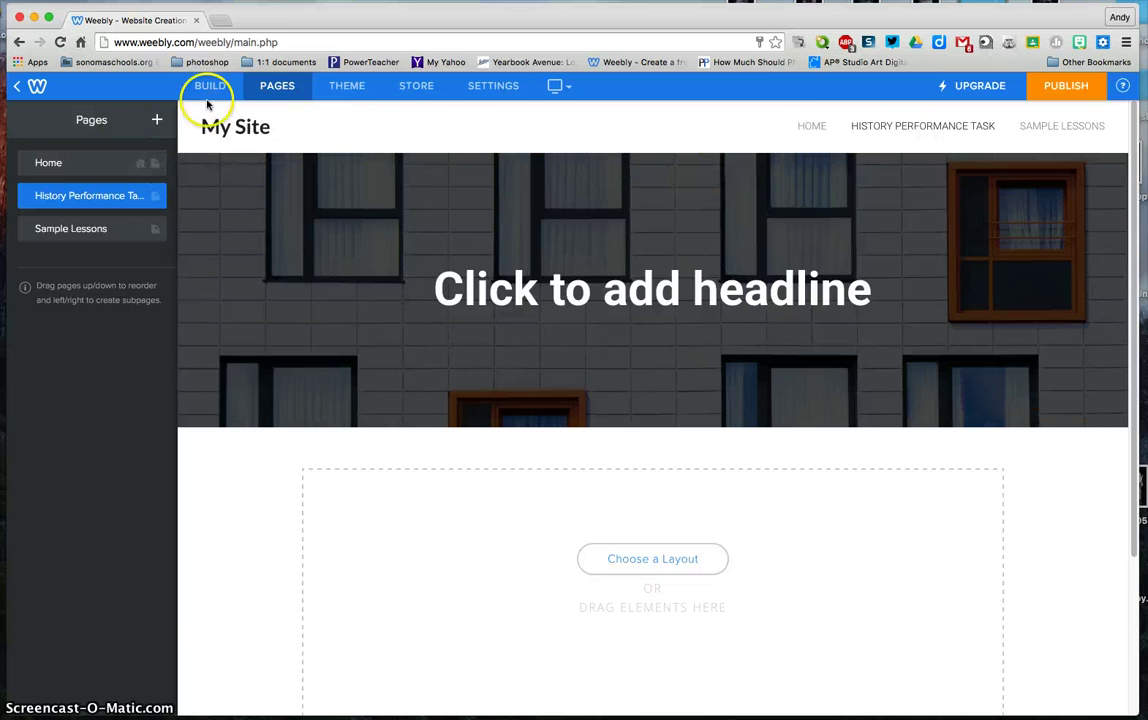
Step: Add a 'Sample PT WWII' title element and a 'Description' text block beneath it
{"action": "left_click", "coordinate": [207, 86]}
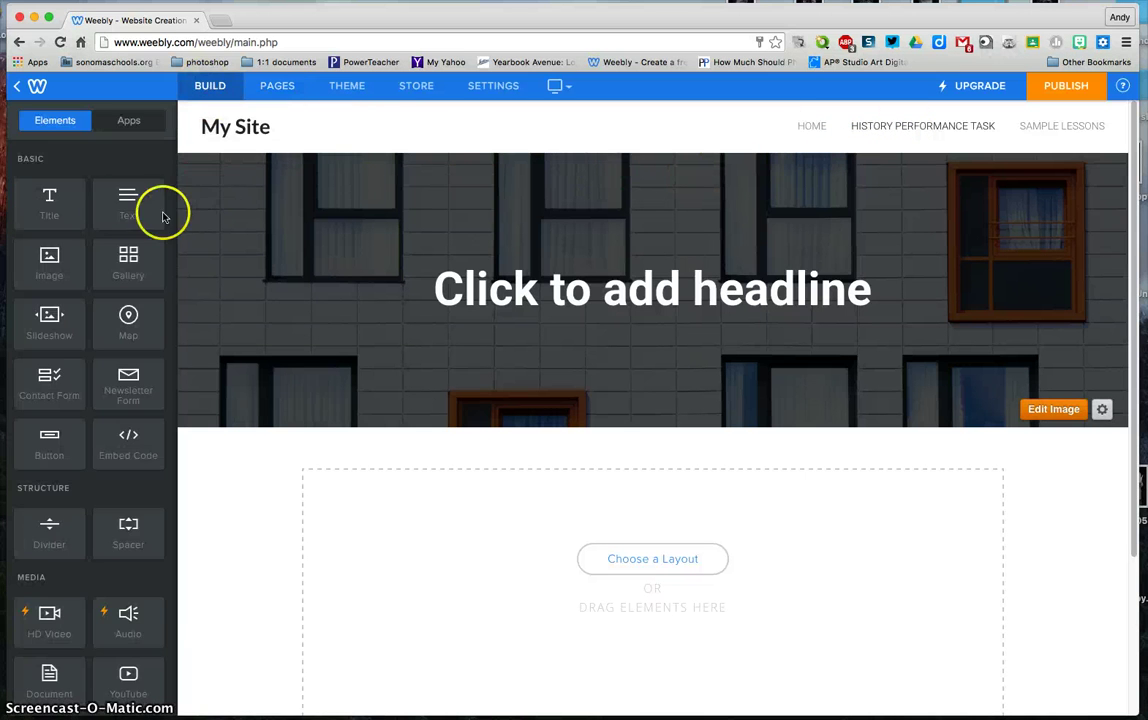
{"action": "left_click_drag", "start_coordinate": [60, 211], "coordinate": [379, 530]}
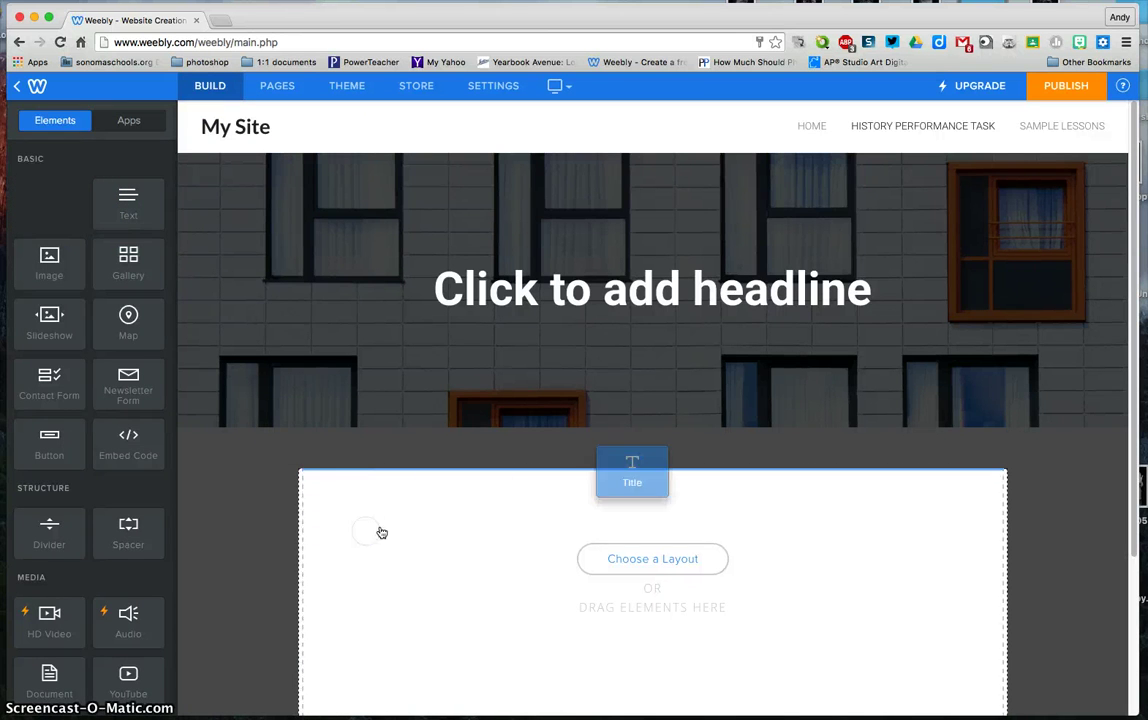
{"action": "left_click", "coordinate": [461, 479]}
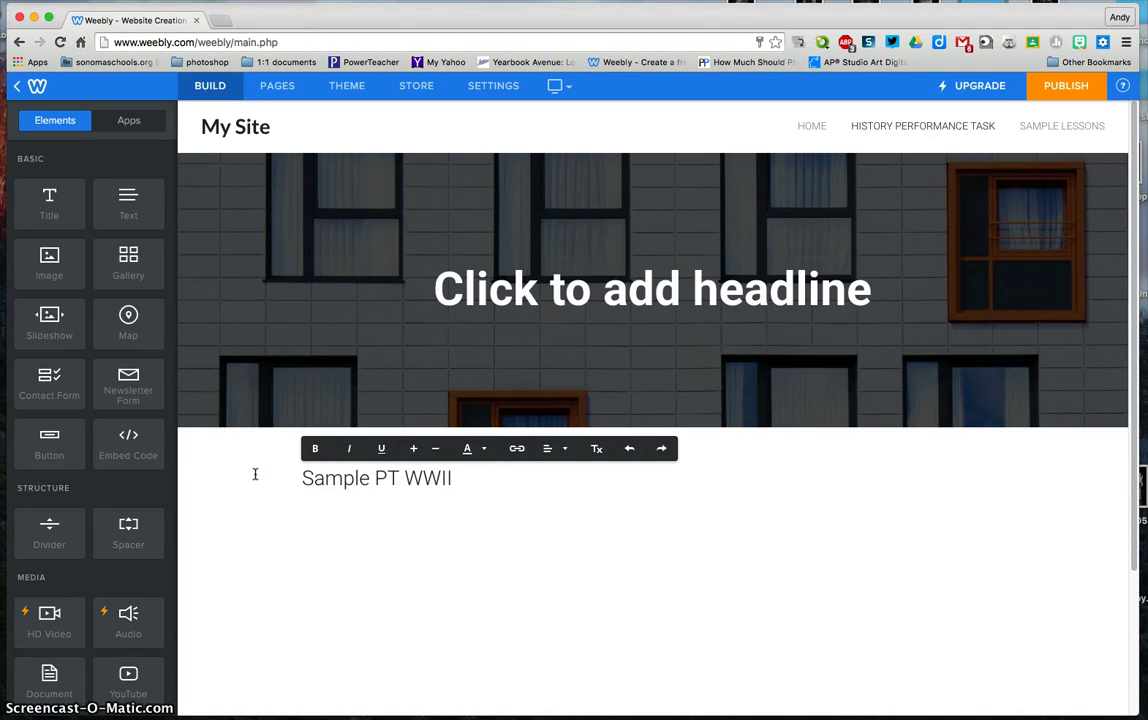
{"action": "left_click_drag", "start_coordinate": [120, 210], "coordinate": [410, 384]}
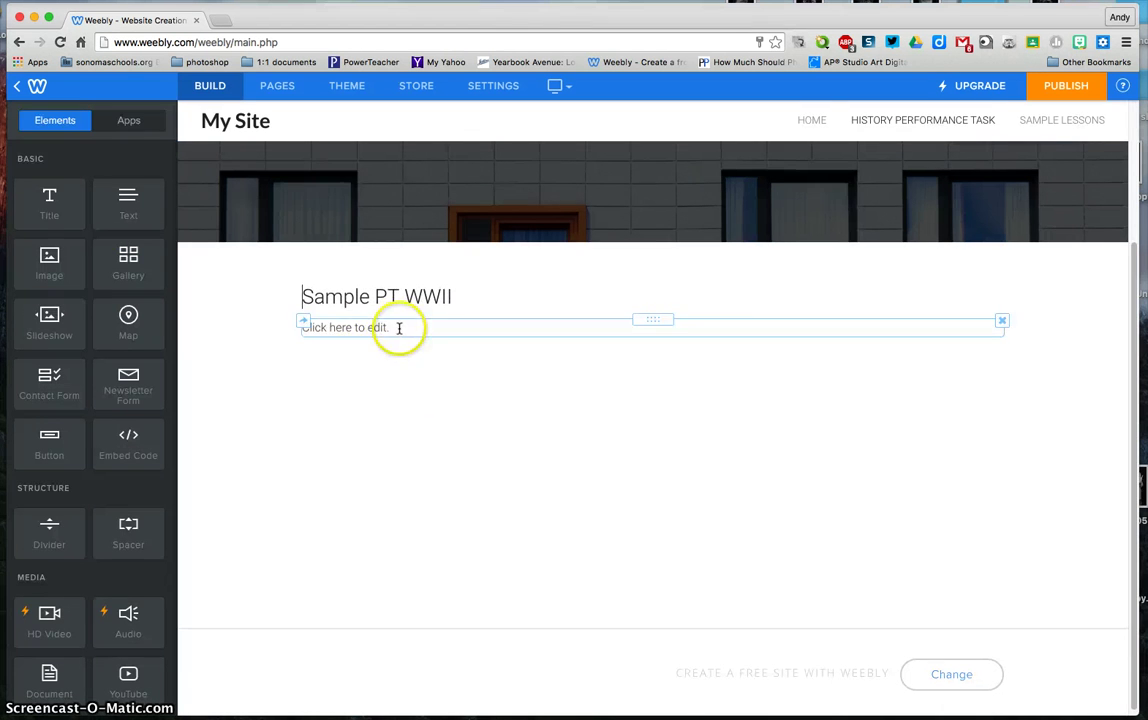
{"action": "left_click", "coordinate": [399, 327]}
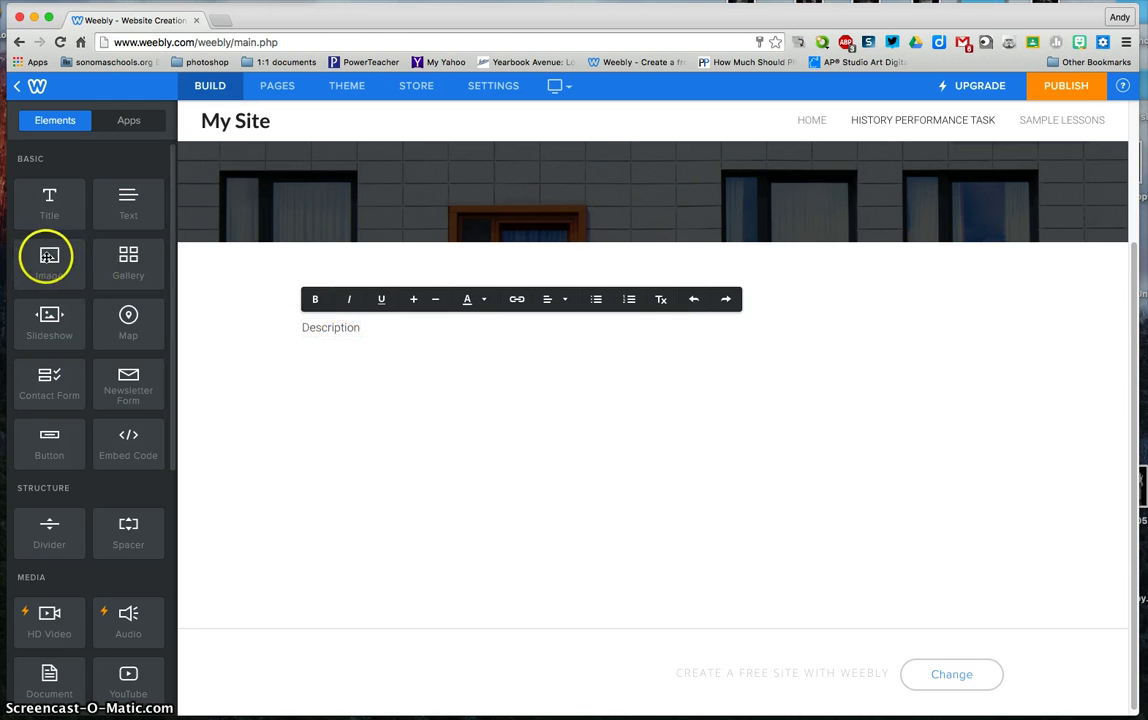
Step: Drop a Document element from the Media section below the Description text
{"action": "left_click", "coordinate": [49, 252]}
{"action": "left_click_drag", "start_coordinate": [46, 258], "coordinate": [112, 258]}
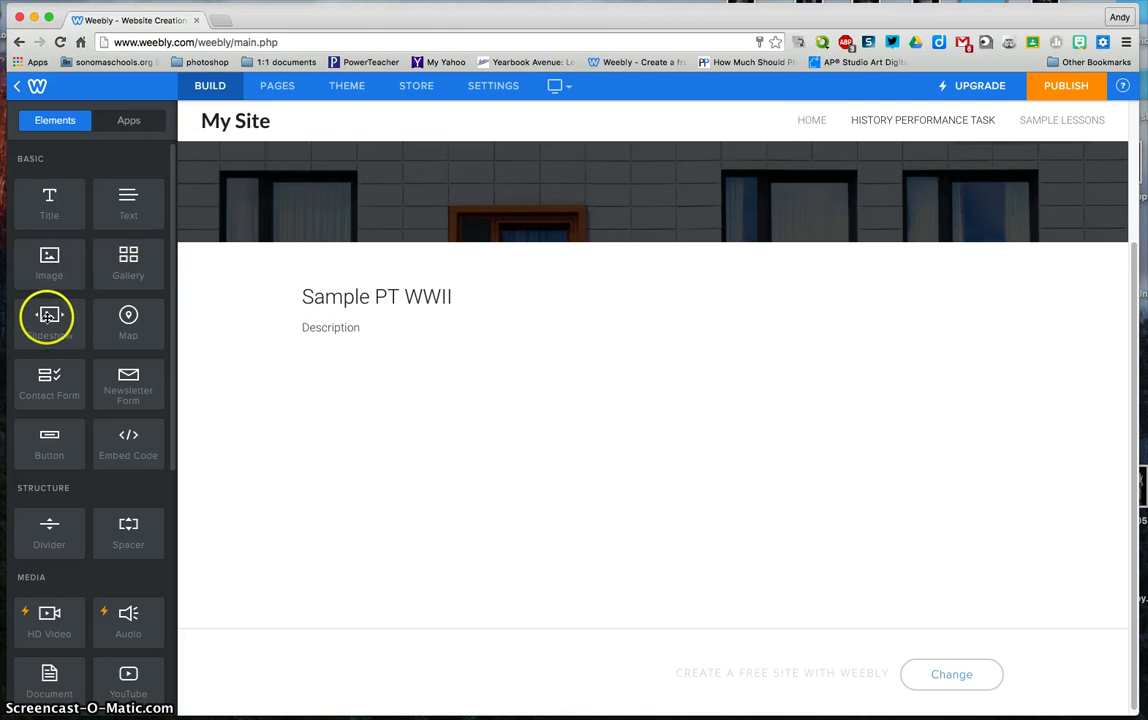
{"action": "scroll", "coordinate": [102, 315], "scroll_direction": "down", "scroll_amount": 5}
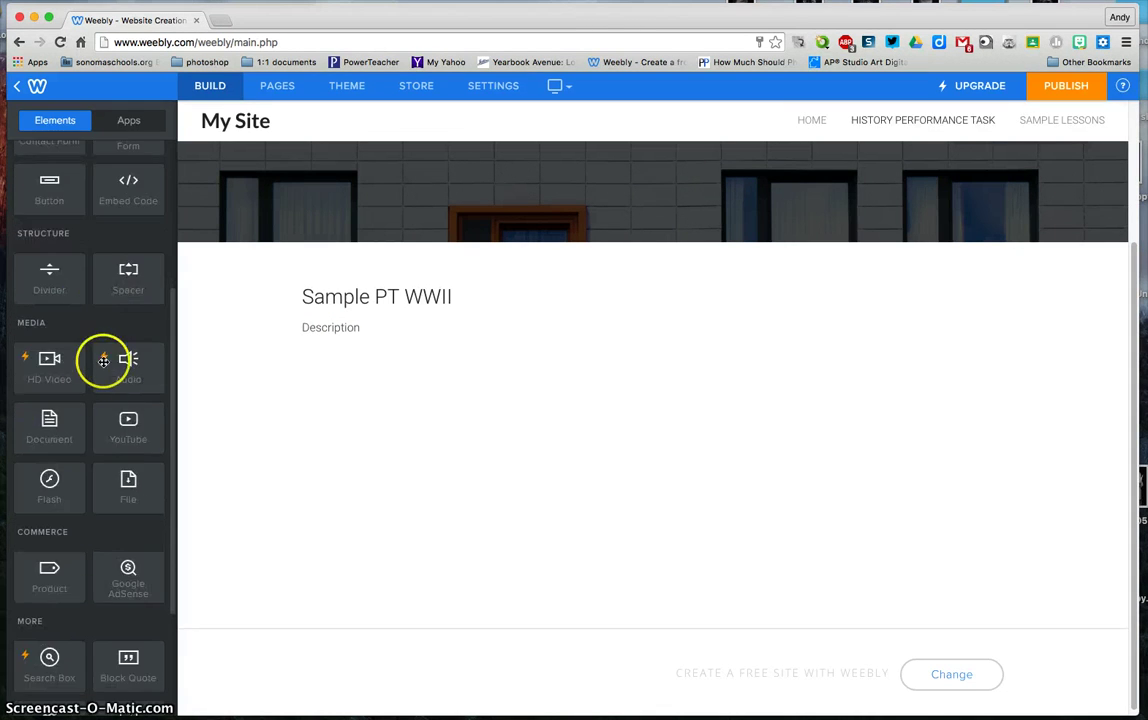
{"action": "left_click_drag", "start_coordinate": [49, 421], "coordinate": [300, 402]}
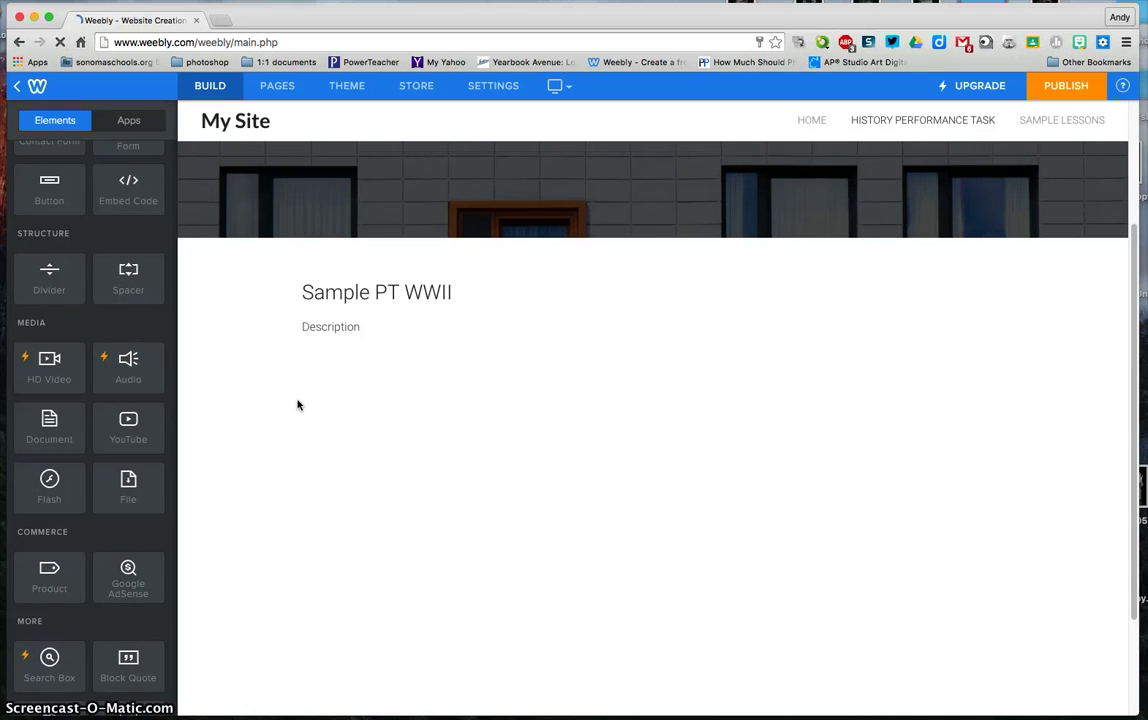
{"action": "scroll", "coordinate": [441, 445], "scroll_direction": "down", "scroll_amount": 3}
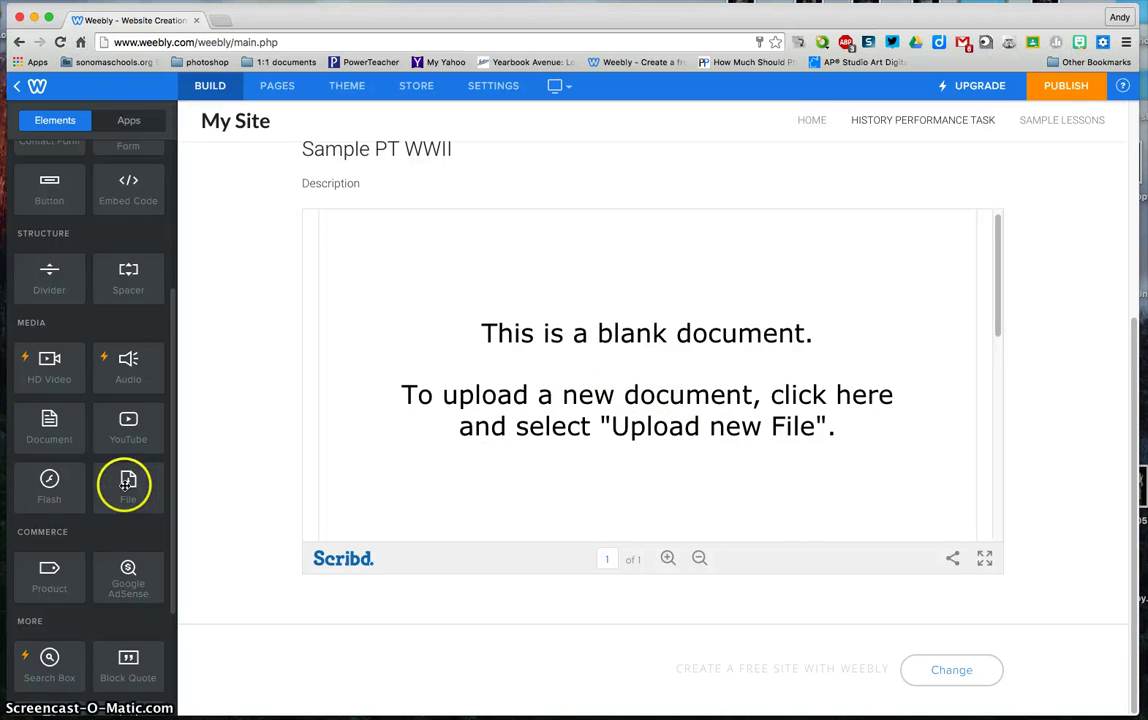
{"action": "left_click_drag", "start_coordinate": [127, 484], "coordinate": [336, 600]}
{"action": "left_click", "coordinate": [362, 600]}
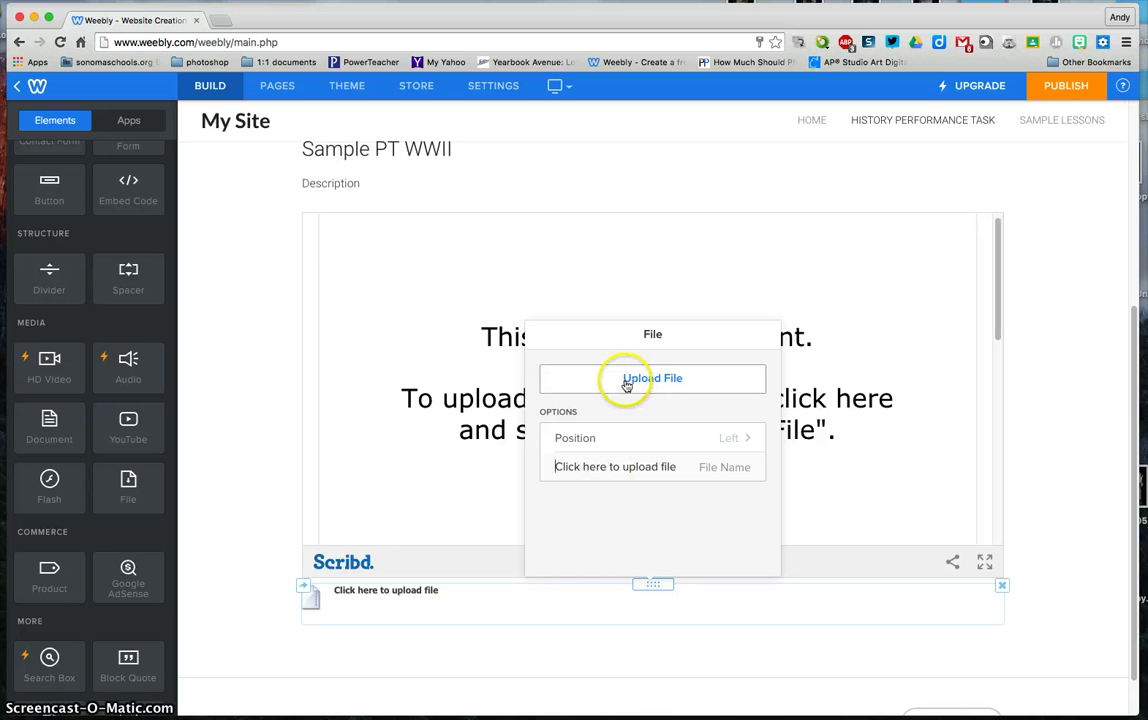
{"action": "left_click", "coordinate": [1001, 585]}
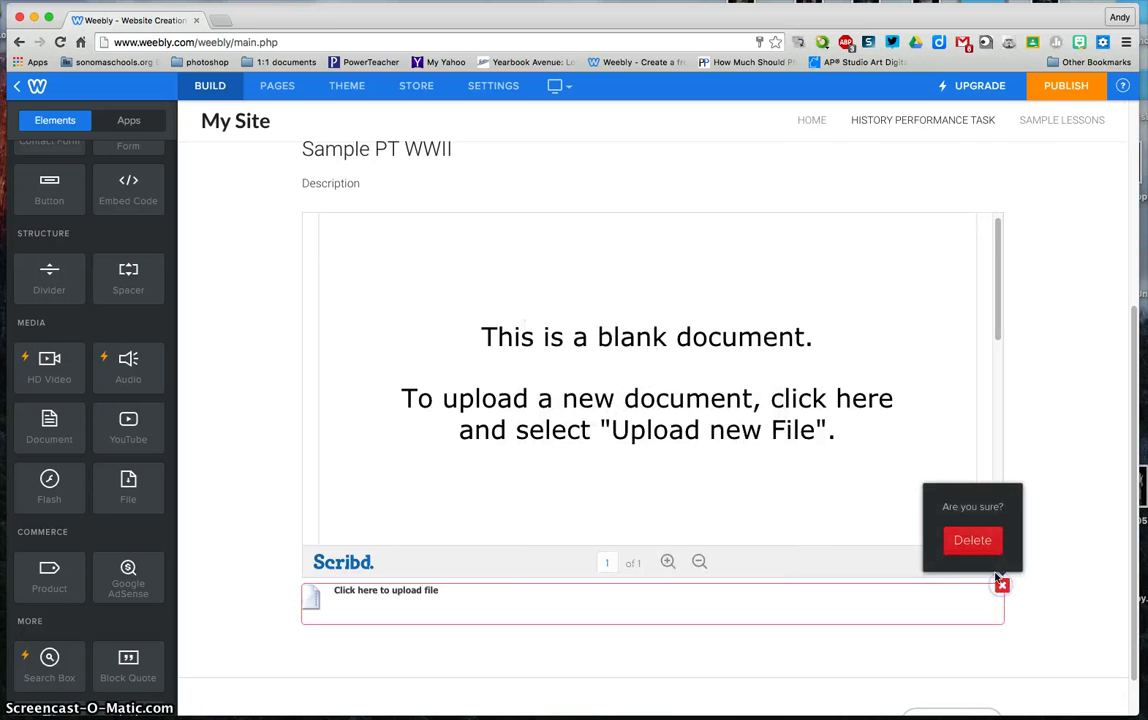
{"action": "left_click", "coordinate": [972, 540]}
{"action": "left_click", "coordinate": [1001, 210]}
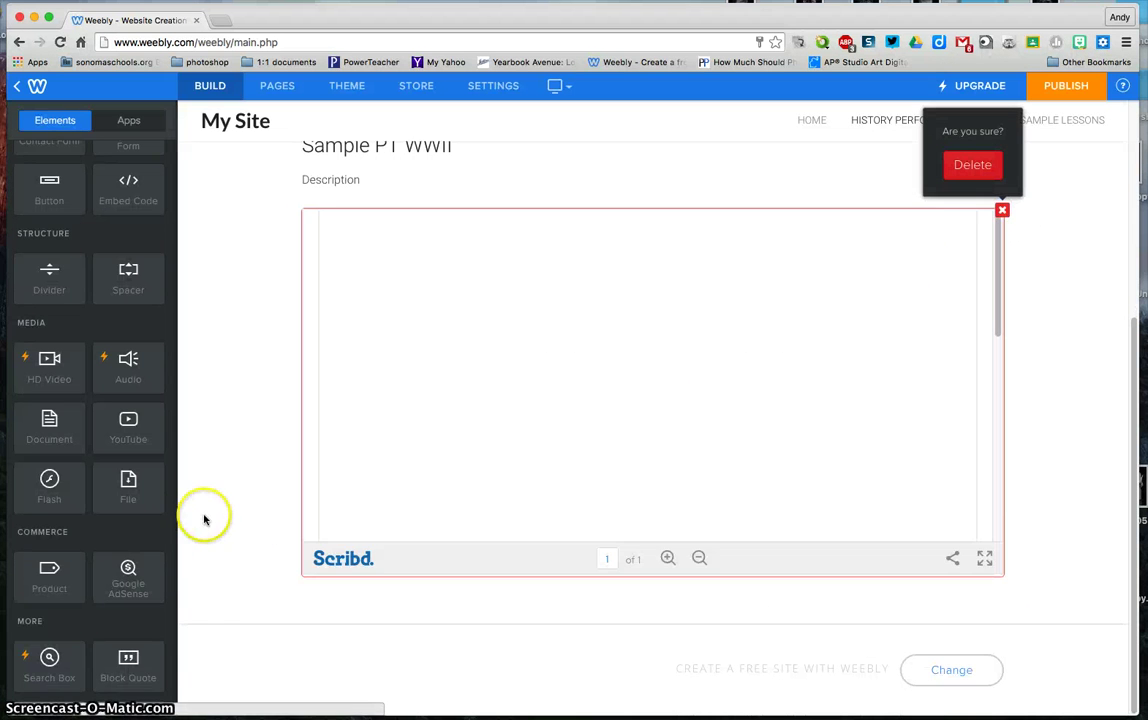
{"action": "scroll", "coordinate": [144, 527], "scroll_direction": "down", "scroll_amount": 3}
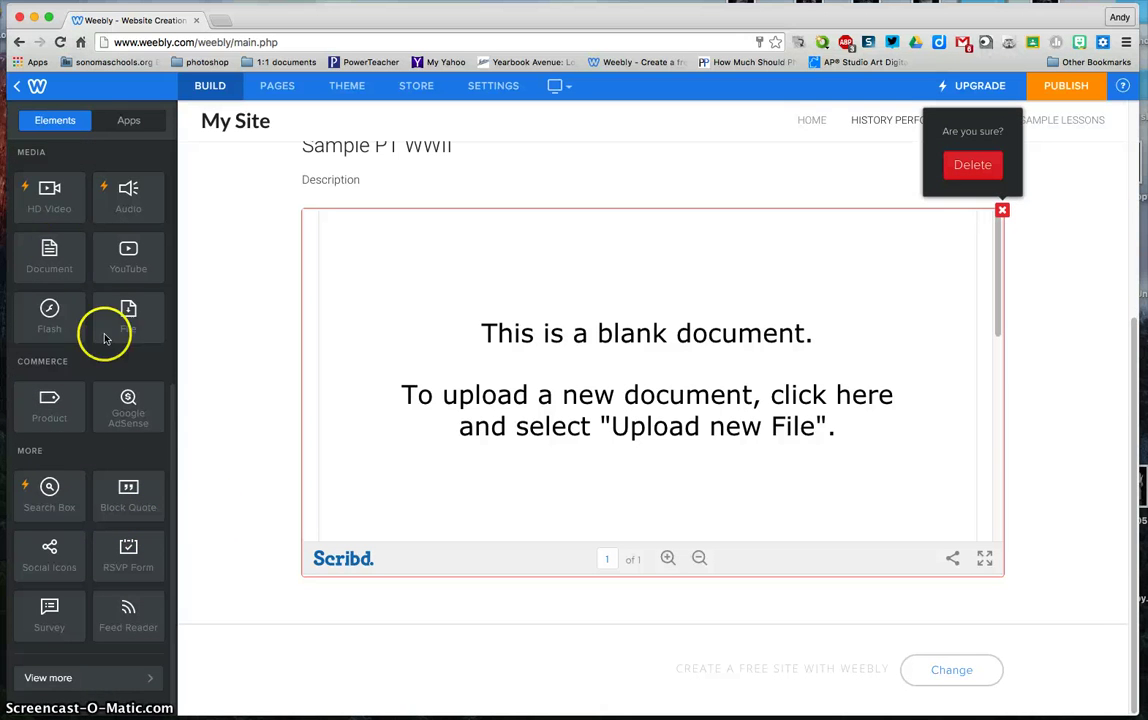
{"action": "scroll", "coordinate": [105, 275], "scroll_direction": "up", "scroll_amount": 5}
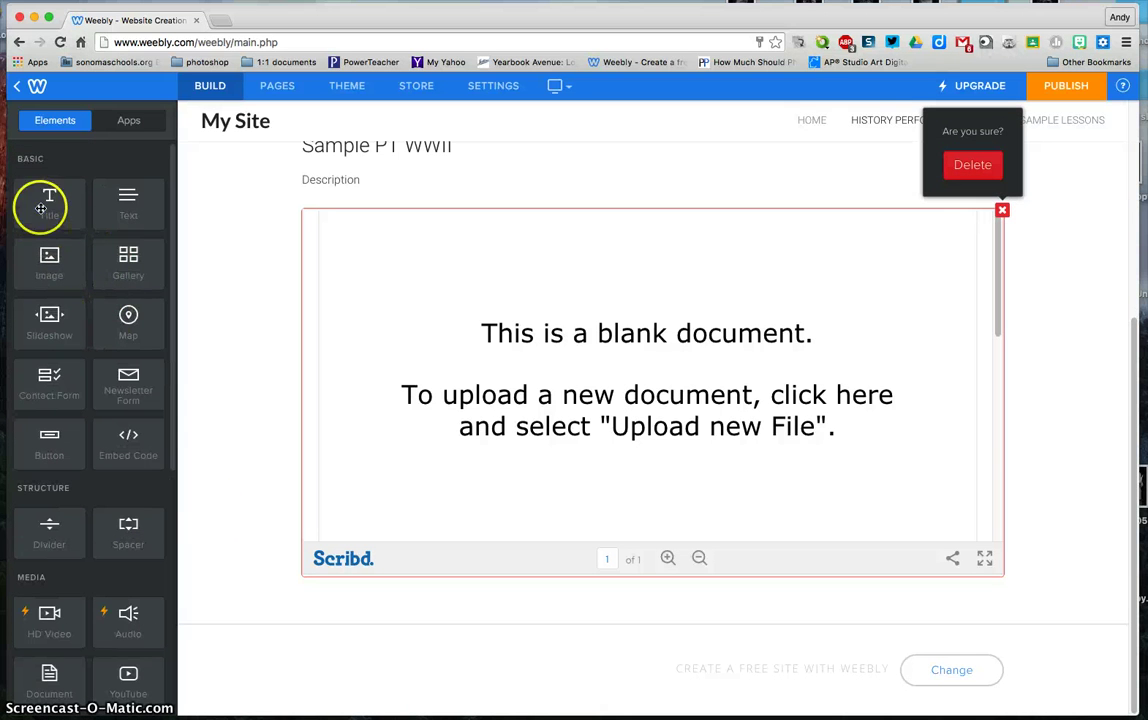
Step: Add a new title block and a spacer below the Description, centring the new title
{"action": "left_click_drag", "start_coordinate": [41, 208], "coordinate": [305, 162]}
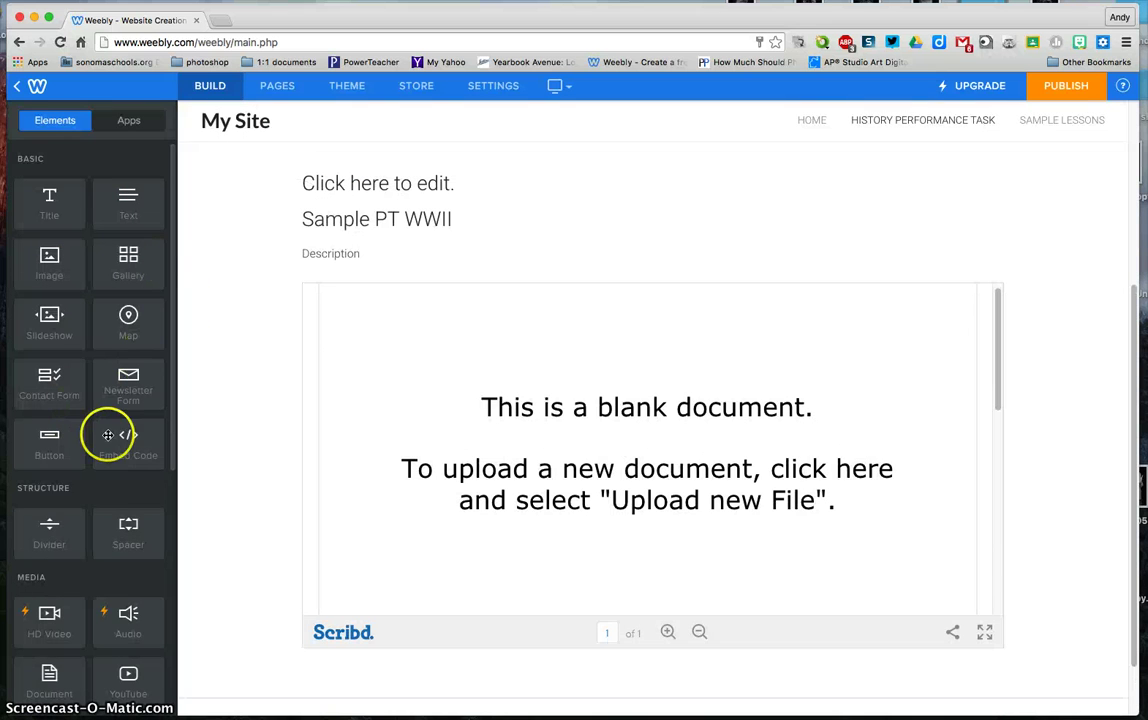
{"action": "left_click_drag", "start_coordinate": [98, 540], "coordinate": [415, 274]}
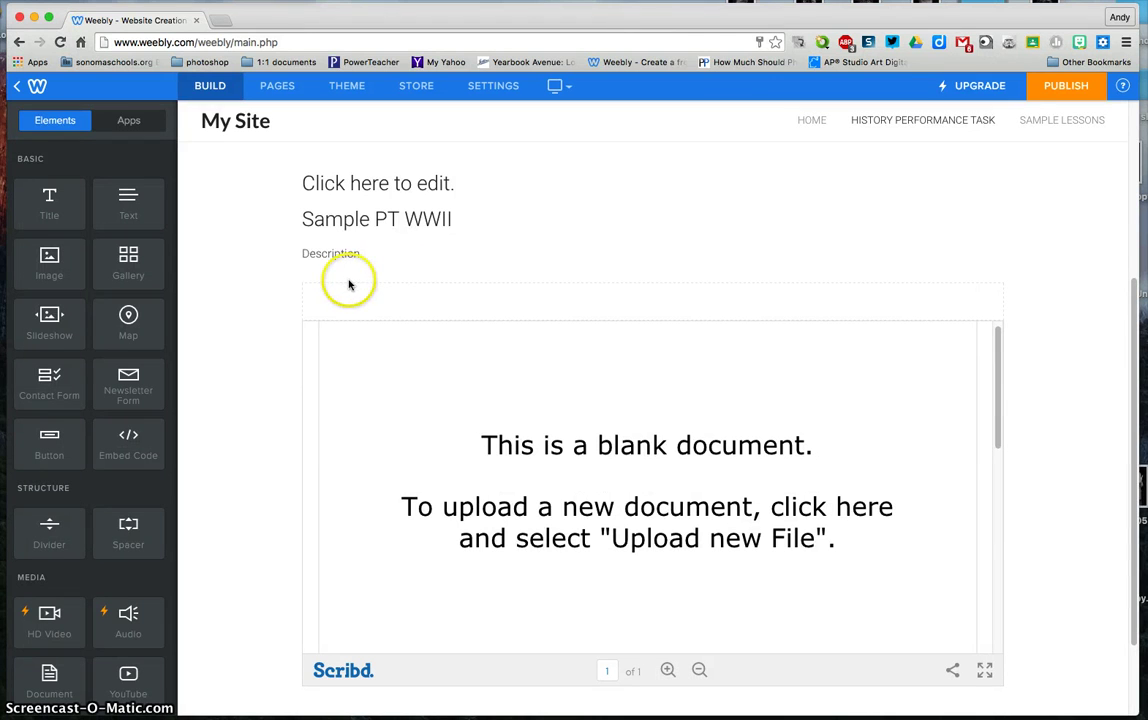
{"action": "left_click", "coordinate": [430, 181]}
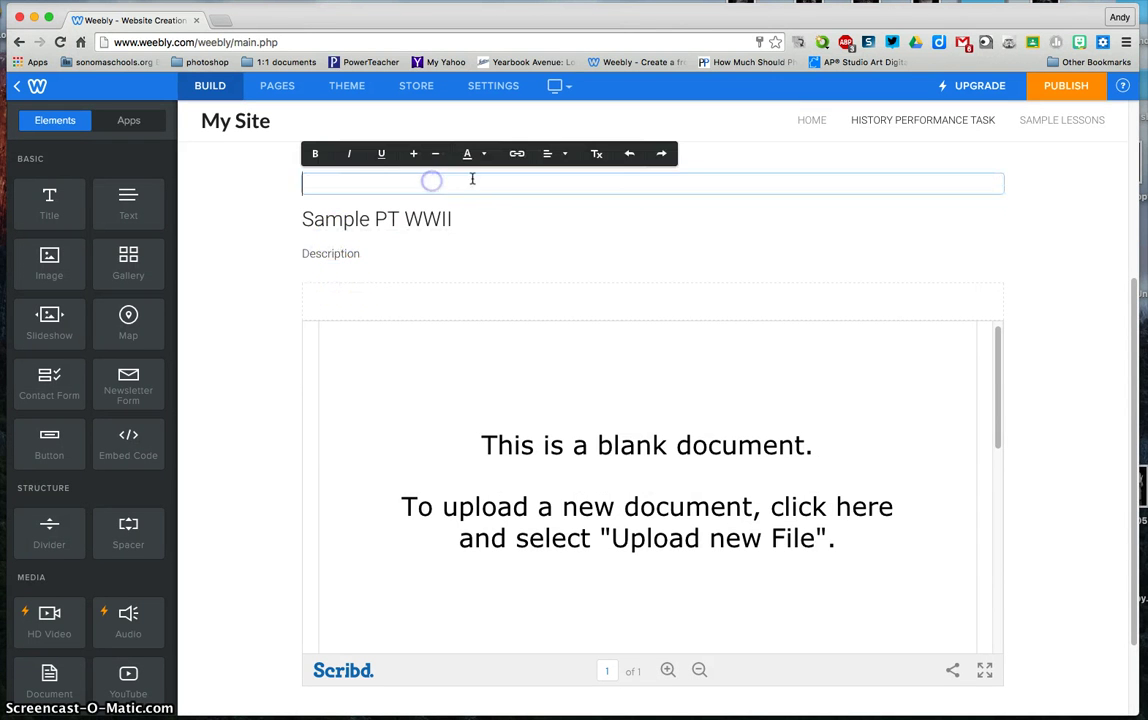
{"action": "left_click", "coordinate": [548, 156]}
{"action": "left_click", "coordinate": [558, 201]}
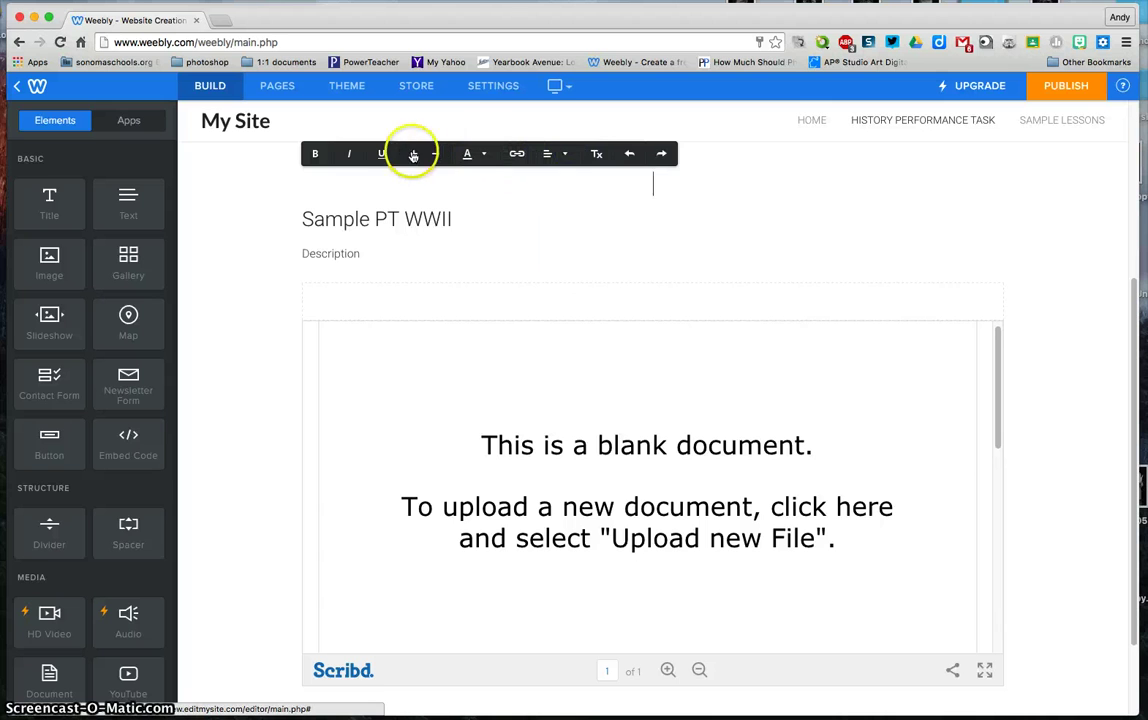
Step: Enlarge the Sample PT WWII title's font and centre-align it
{"action": "left_click", "coordinate": [421, 231]}
{"action": "left_click_drag", "start_coordinate": [455, 234], "coordinate": [236, 192]}
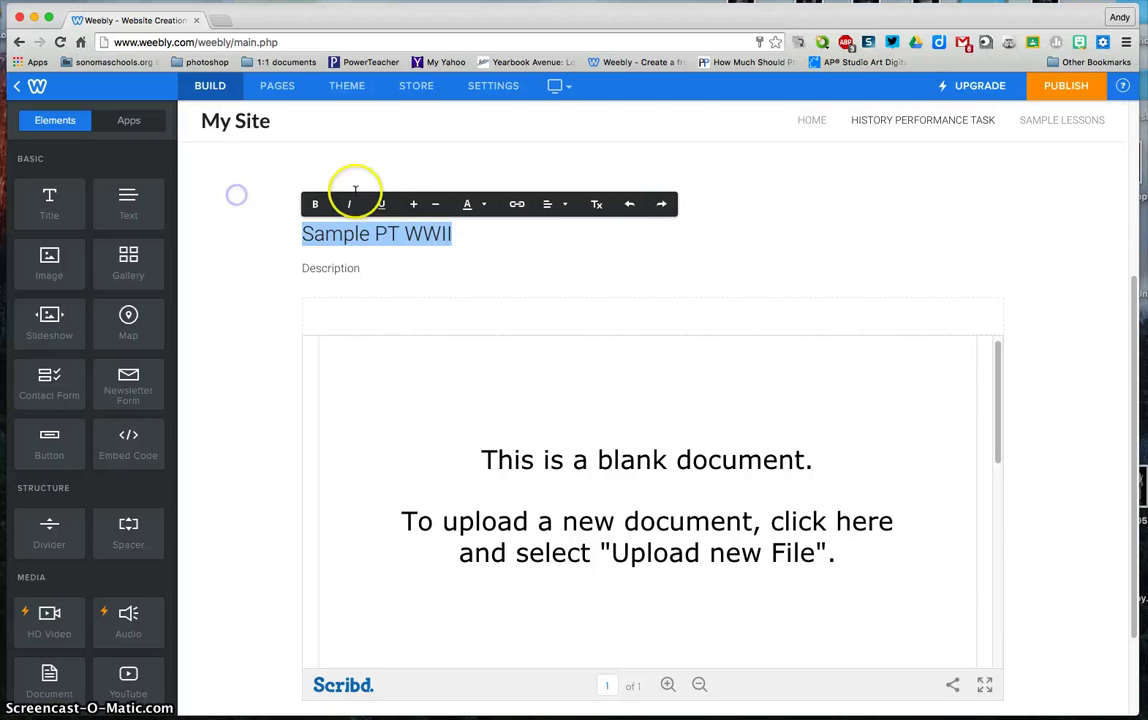
{"action": "left_click", "coordinate": [413, 204]}
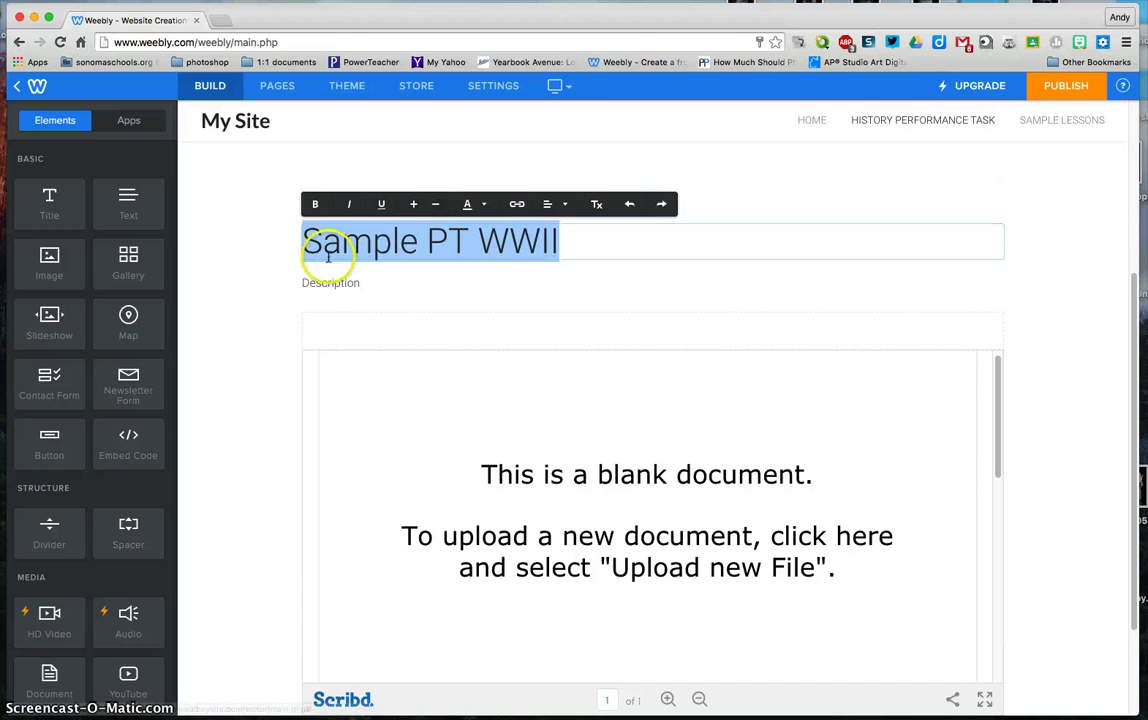
{"action": "left_click", "coordinate": [558, 204]}
{"action": "left_click", "coordinate": [561, 253]}
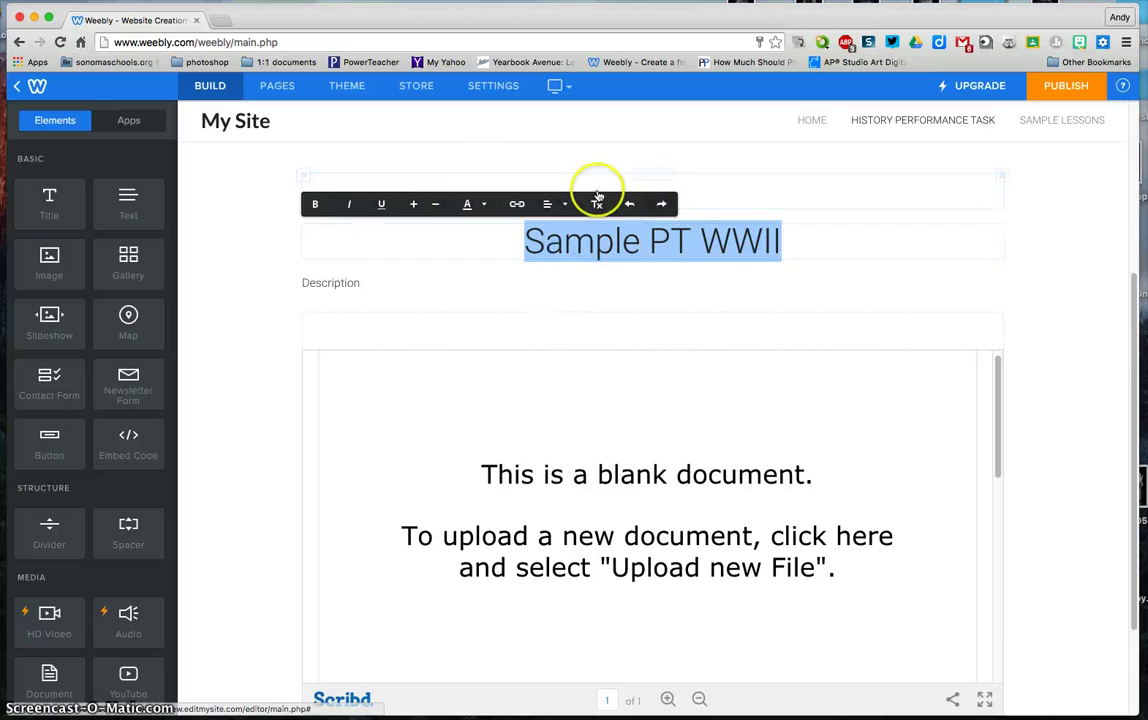
{"action": "left_click", "coordinate": [361, 285]}
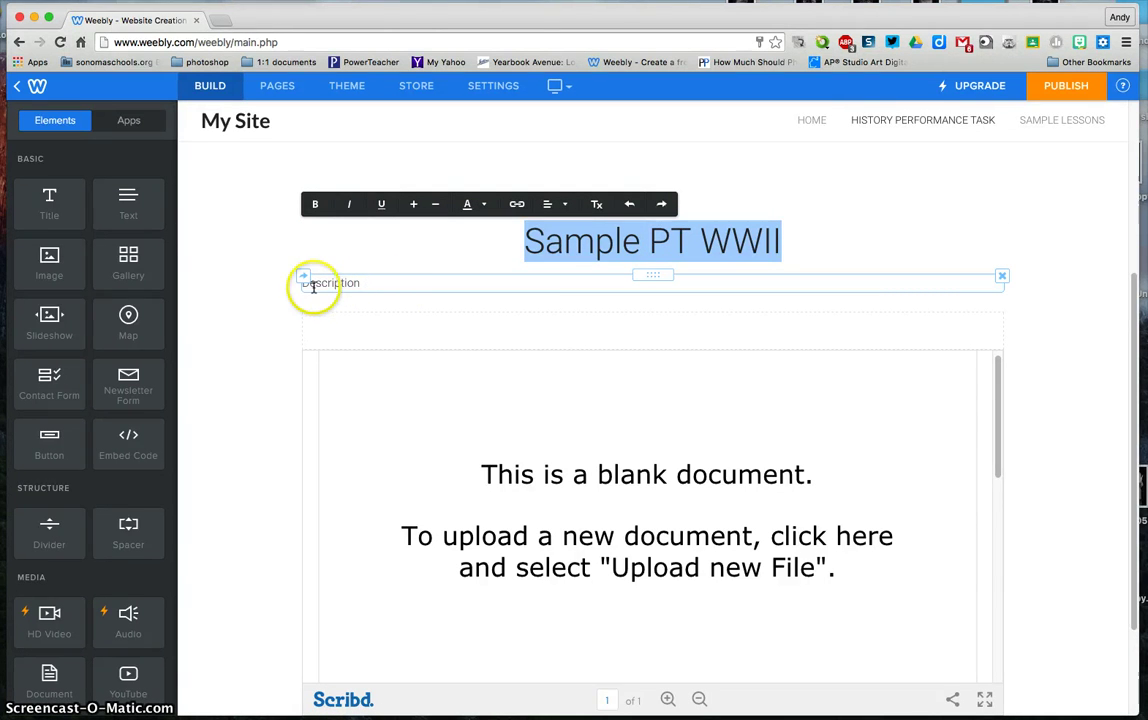
{"action": "scroll", "coordinate": [308, 298], "scroll_direction": "down", "scroll_amount": 3}
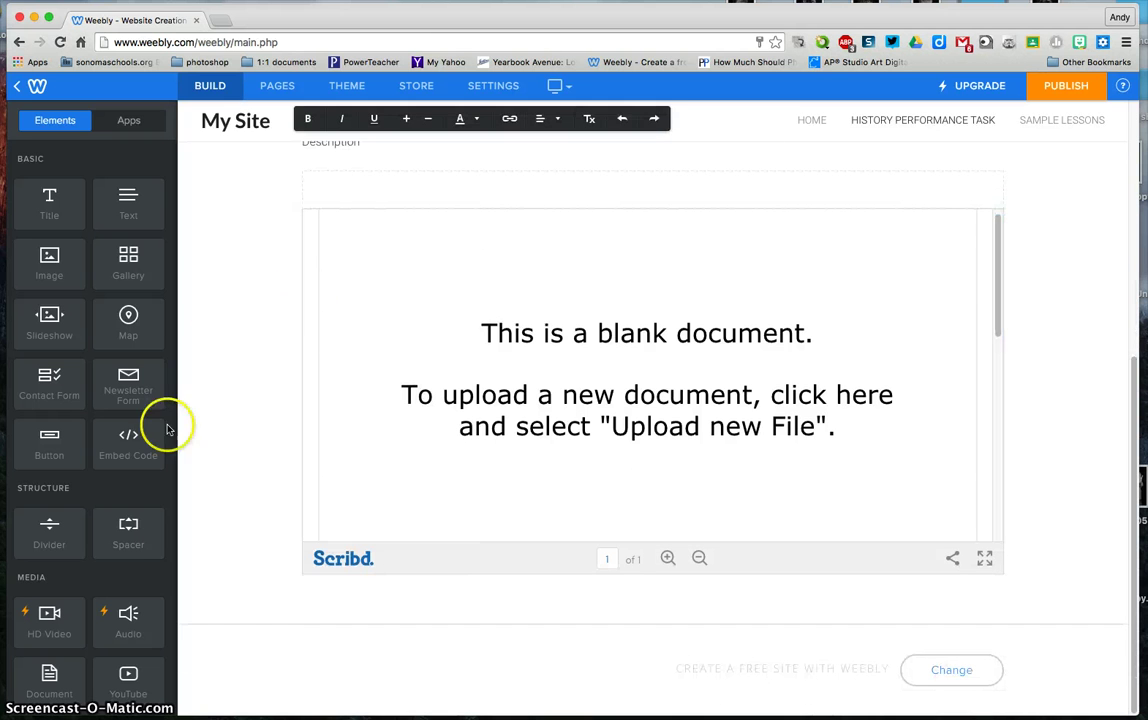
Step: Place an Embed Code element on the page directly below the Scribd document viewer
{"action": "left_click_drag", "start_coordinate": [124, 447], "coordinate": [372, 587]}
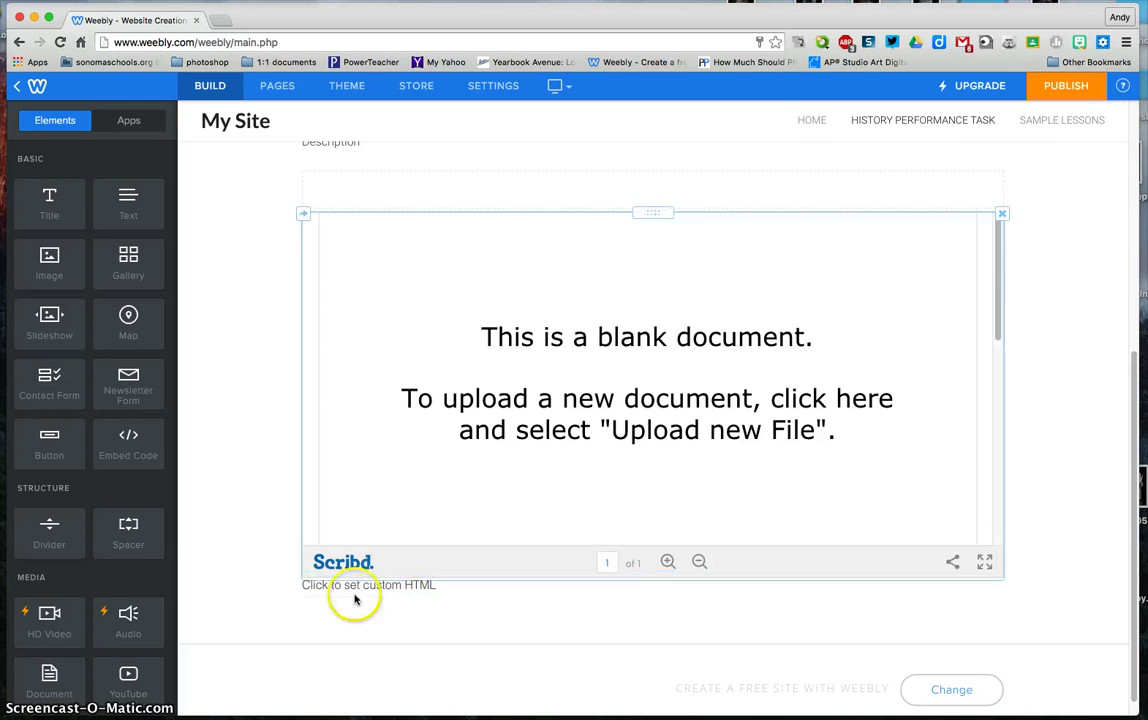
{"action": "scroll", "coordinate": [160, 546], "scroll_direction": "down", "scroll_amount": 1}
{"action": "scroll", "coordinate": [160, 546], "scroll_direction": "down", "scroll_amount": 8}
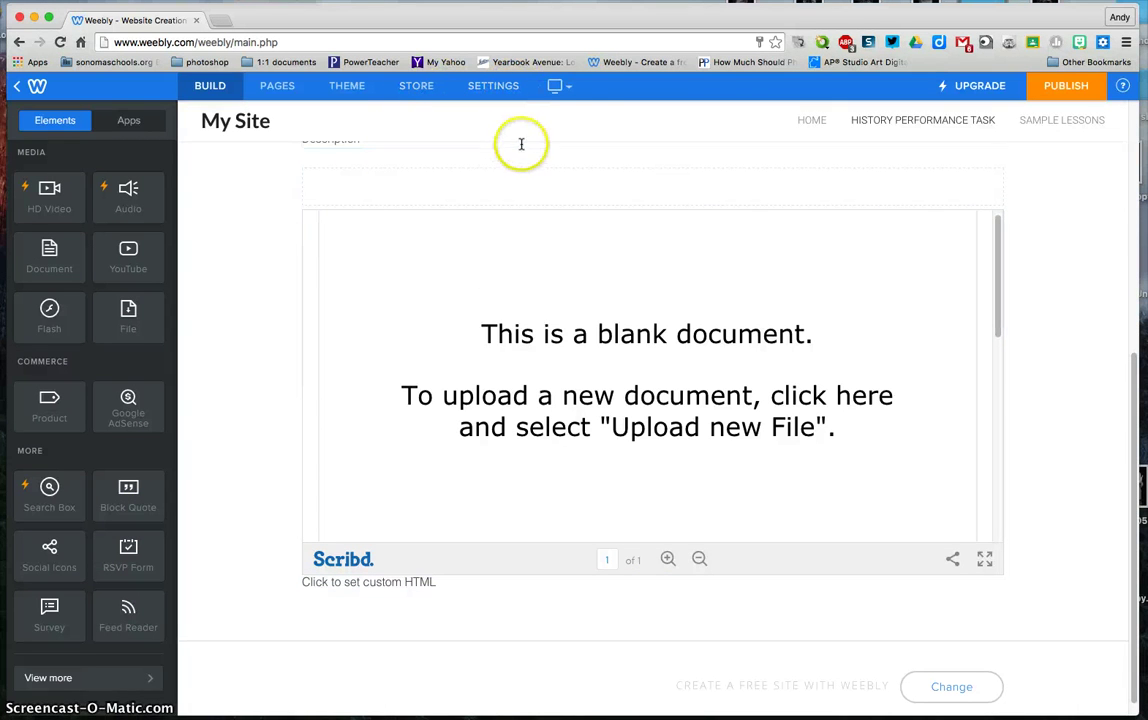
{"action": "left_click", "coordinate": [564, 87]}
{"action": "left_click", "coordinate": [545, 144]}
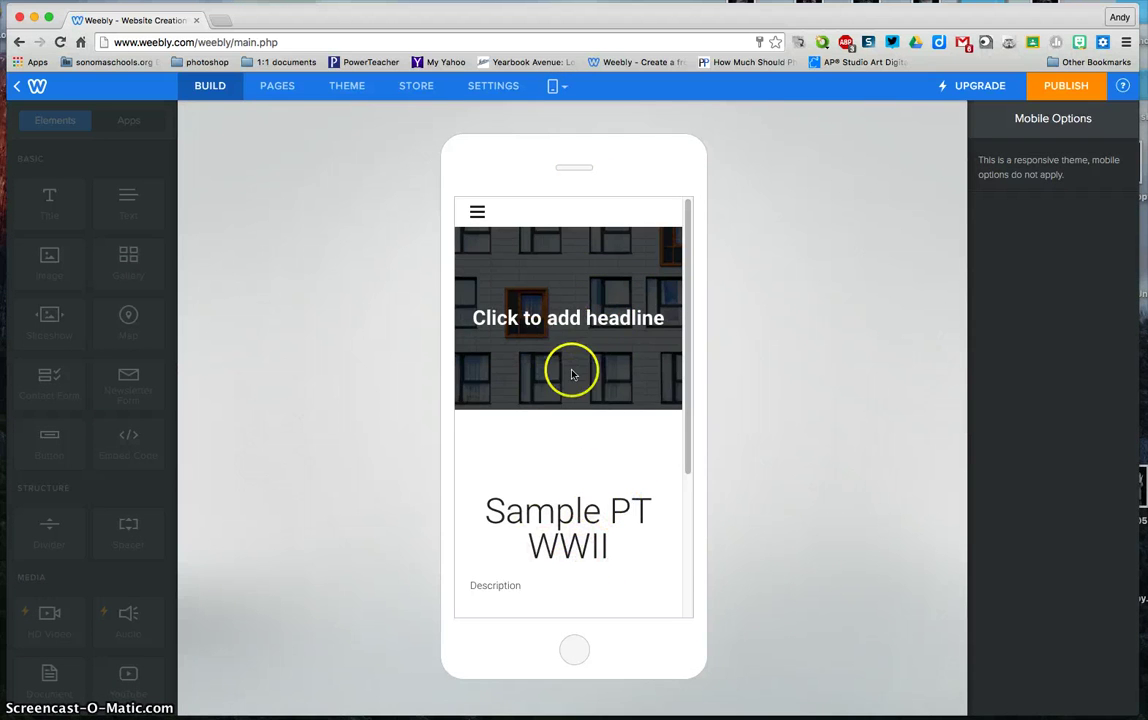
{"action": "left_click", "coordinate": [563, 87]}
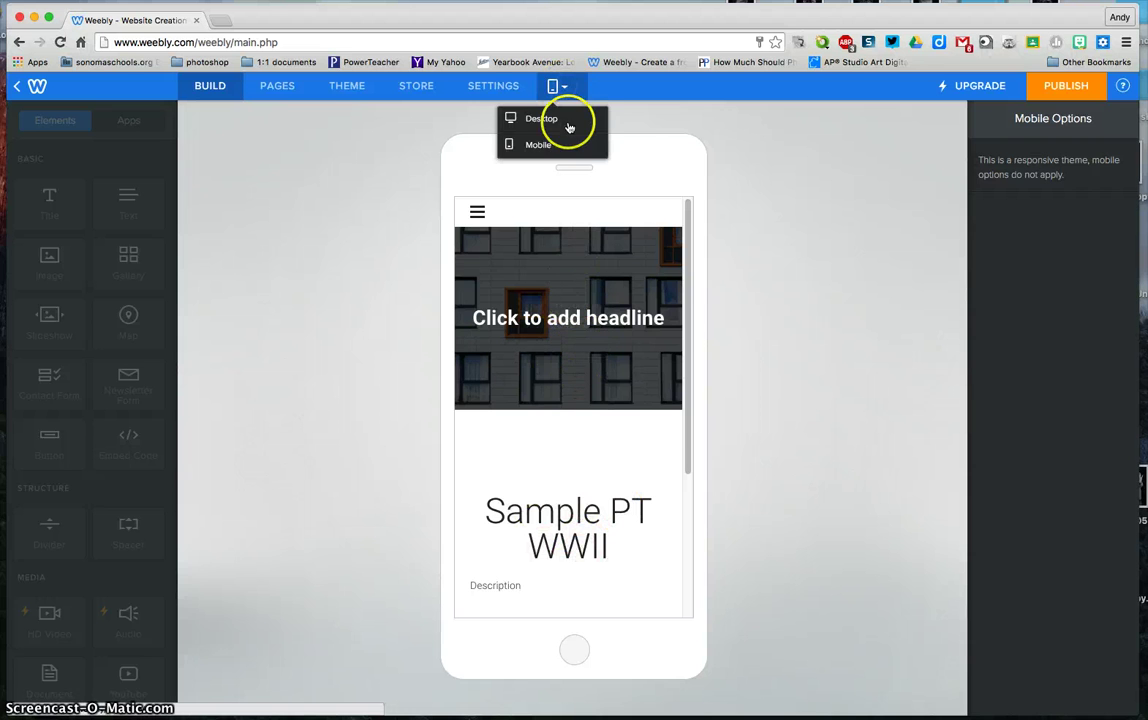
{"action": "left_click", "coordinate": [557, 118]}
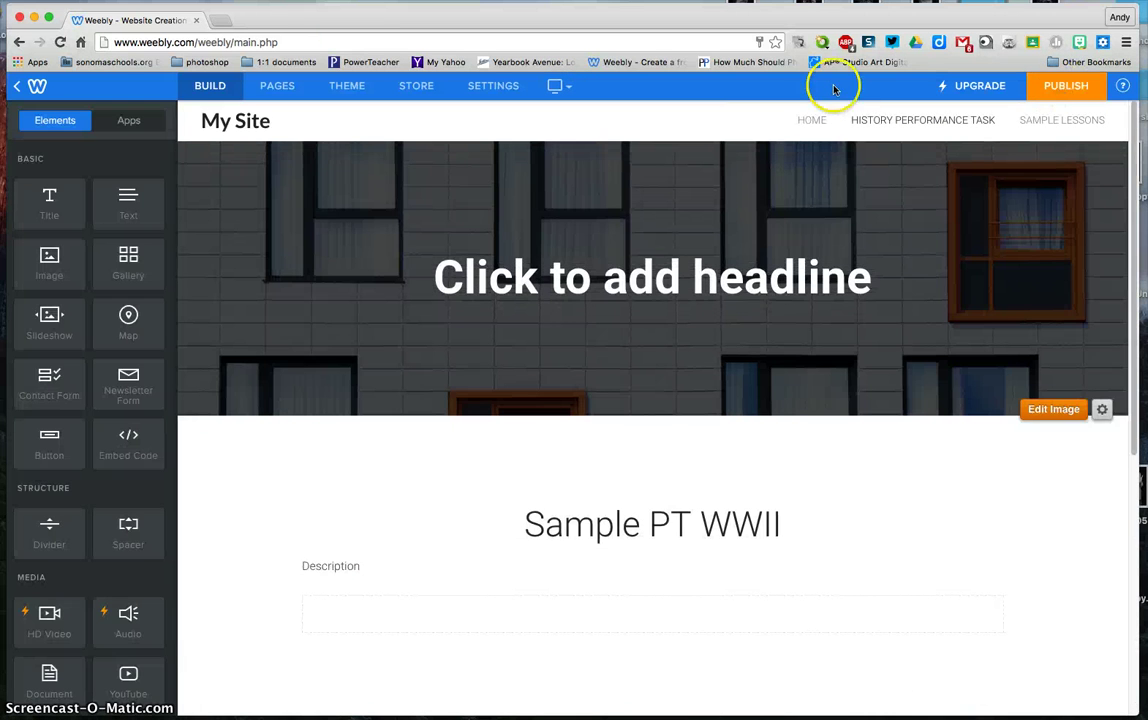